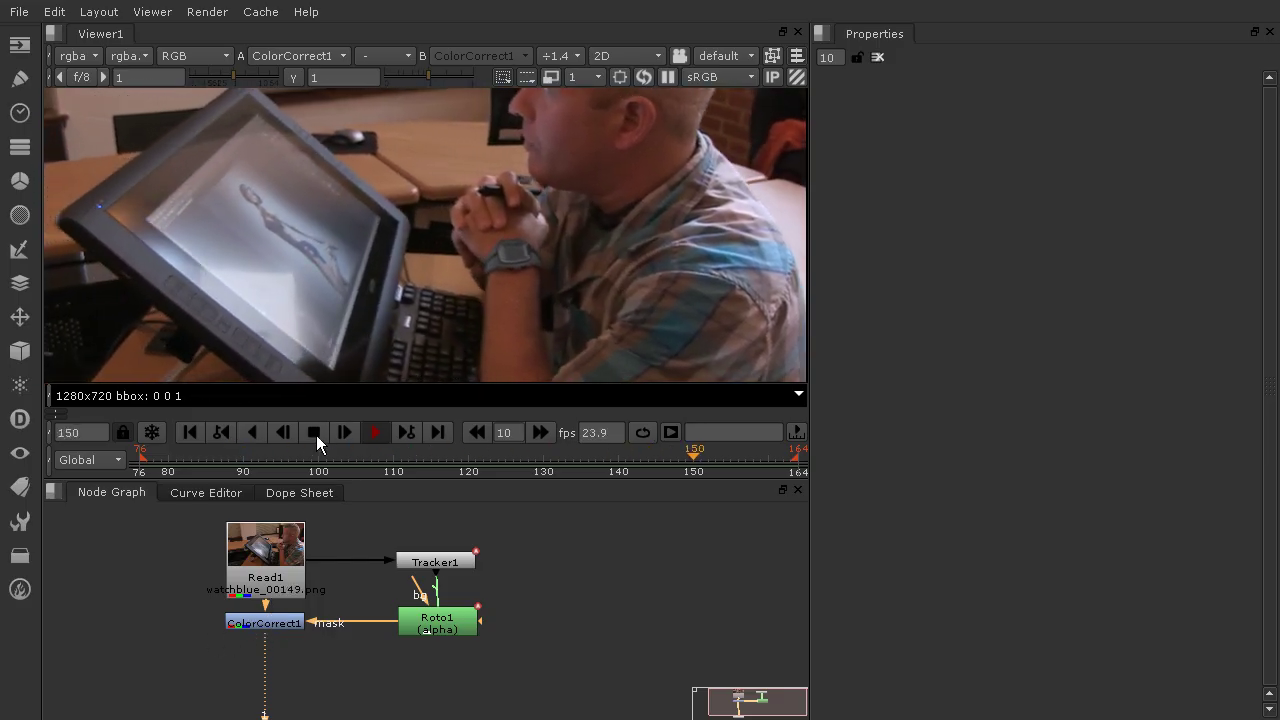
Stop playback, disable ColorCorrect1 and scrub frames 77–158 to view the original red band.
{"action": "left_click", "coordinate": [315, 432]}
{"action": "left_click", "coordinate": [268, 625]}
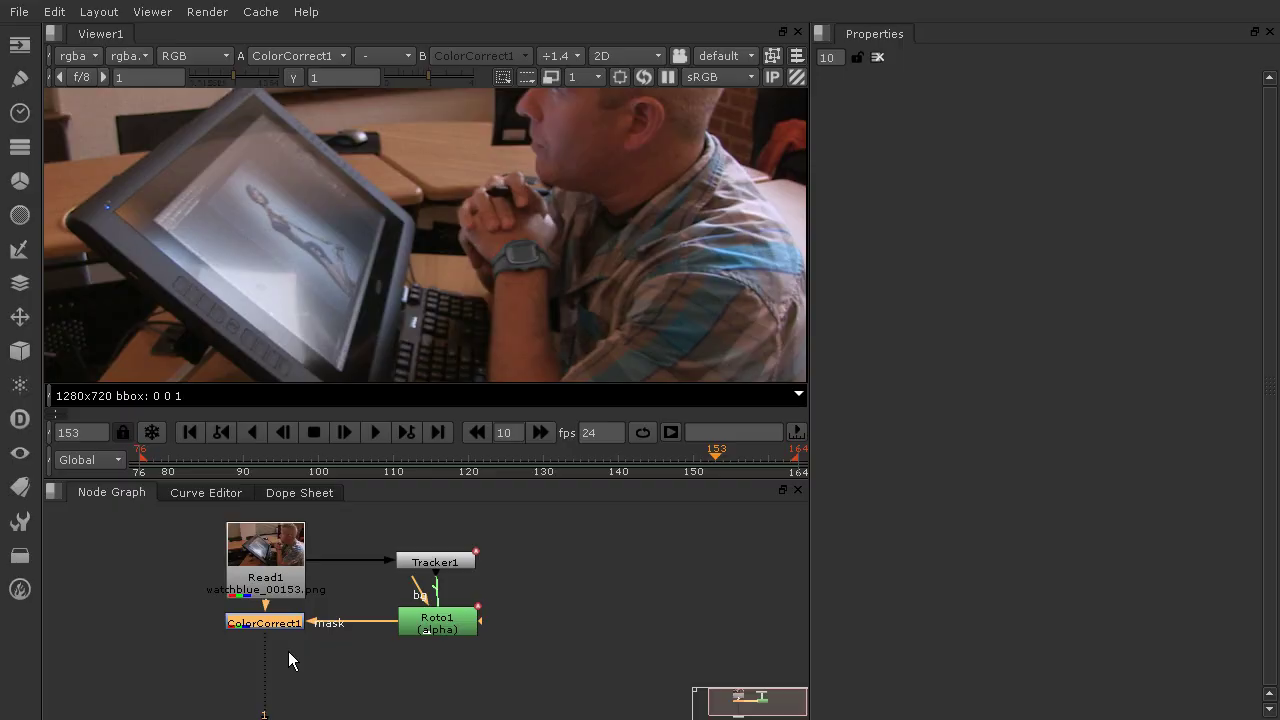
{"action": "key", "text": "d"}
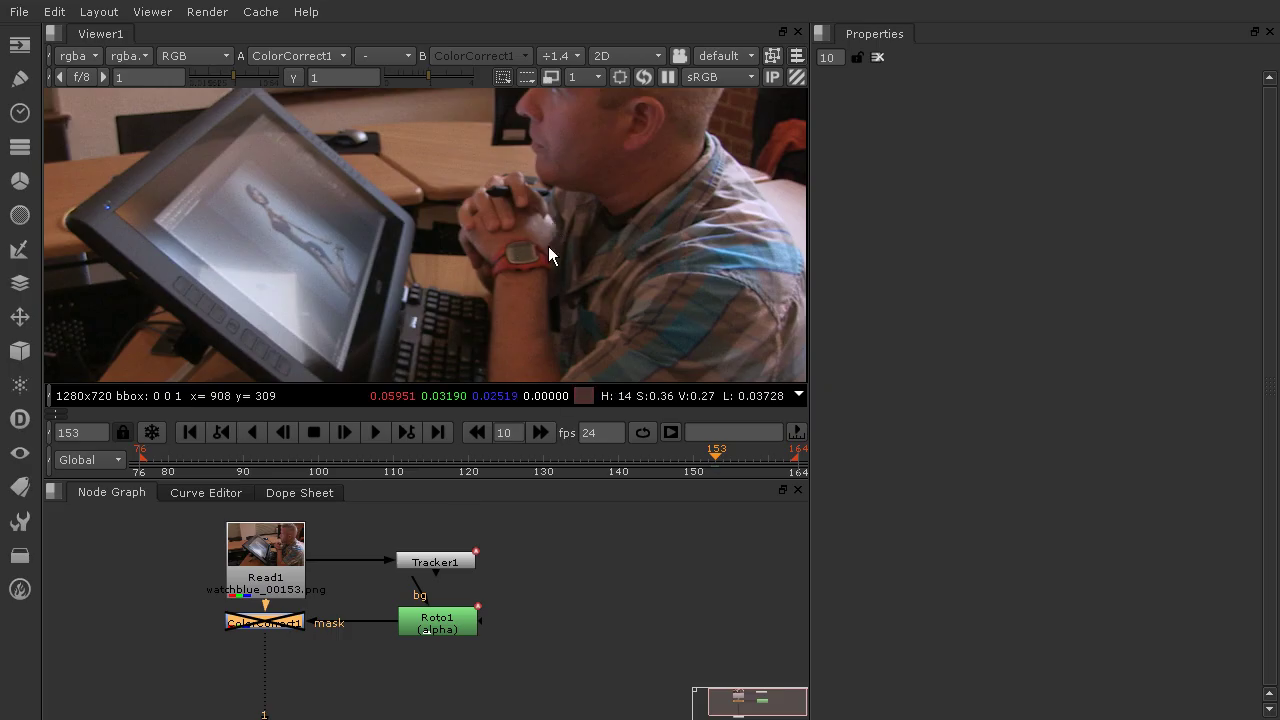
{"action": "left_click", "coordinate": [145, 458]}
{"action": "left_click_drag", "start_coordinate": [145, 458], "coordinate": [751, 469]}
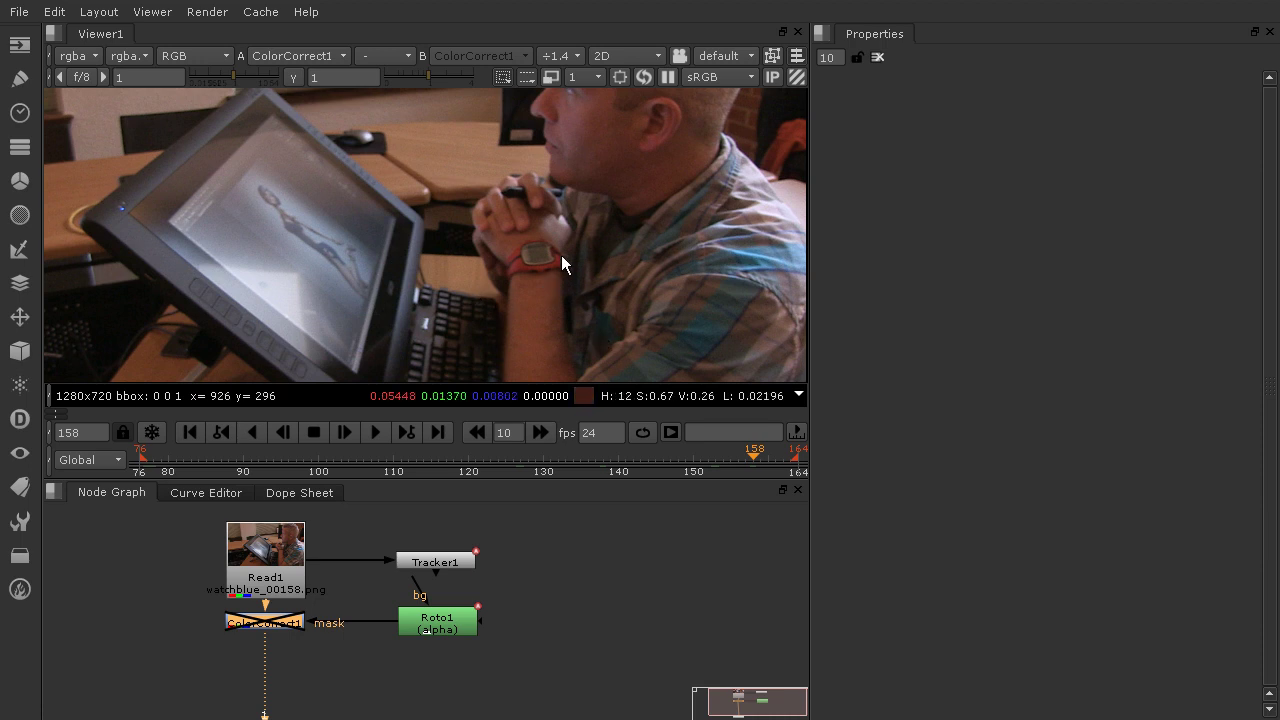
{"action": "scroll", "coordinate": [555, 260], "scroll_direction": "up", "scroll_amount": 3}
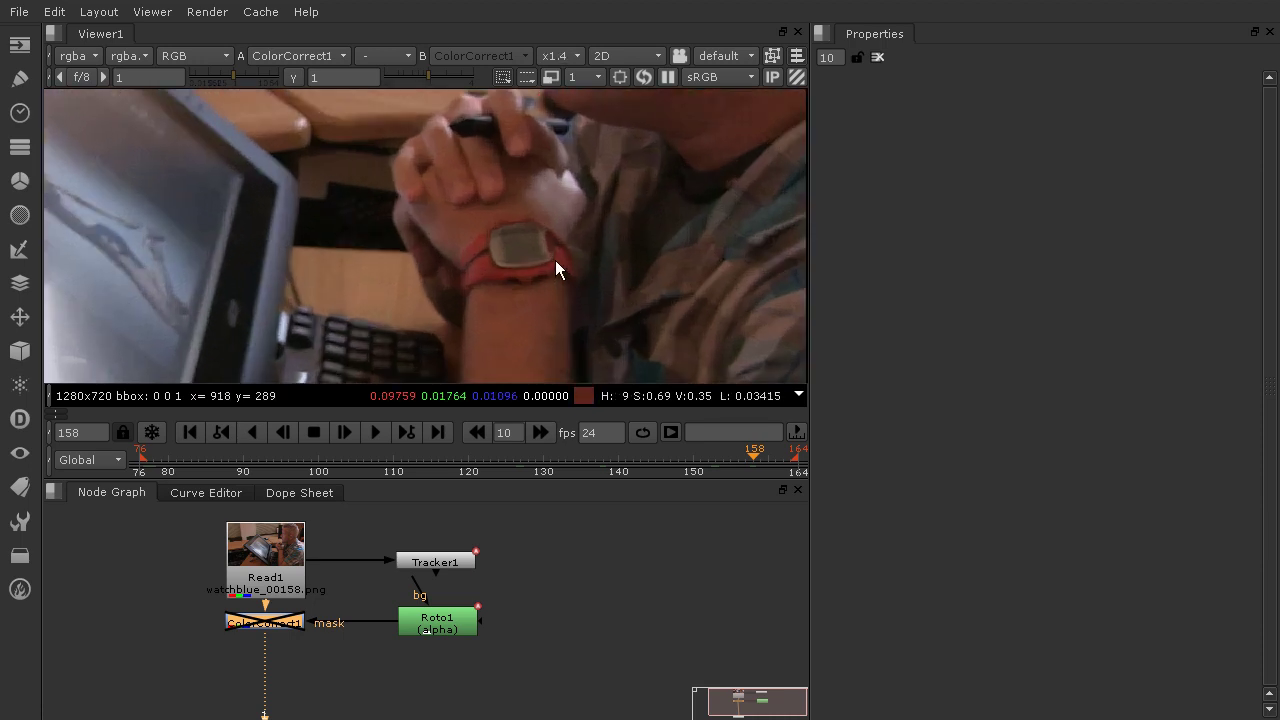
Re-enable ColorCorrect1 so the watch band shows recoloured again.
{"action": "left_click", "coordinate": [265, 623]}
{"action": "key", "text": "d"}
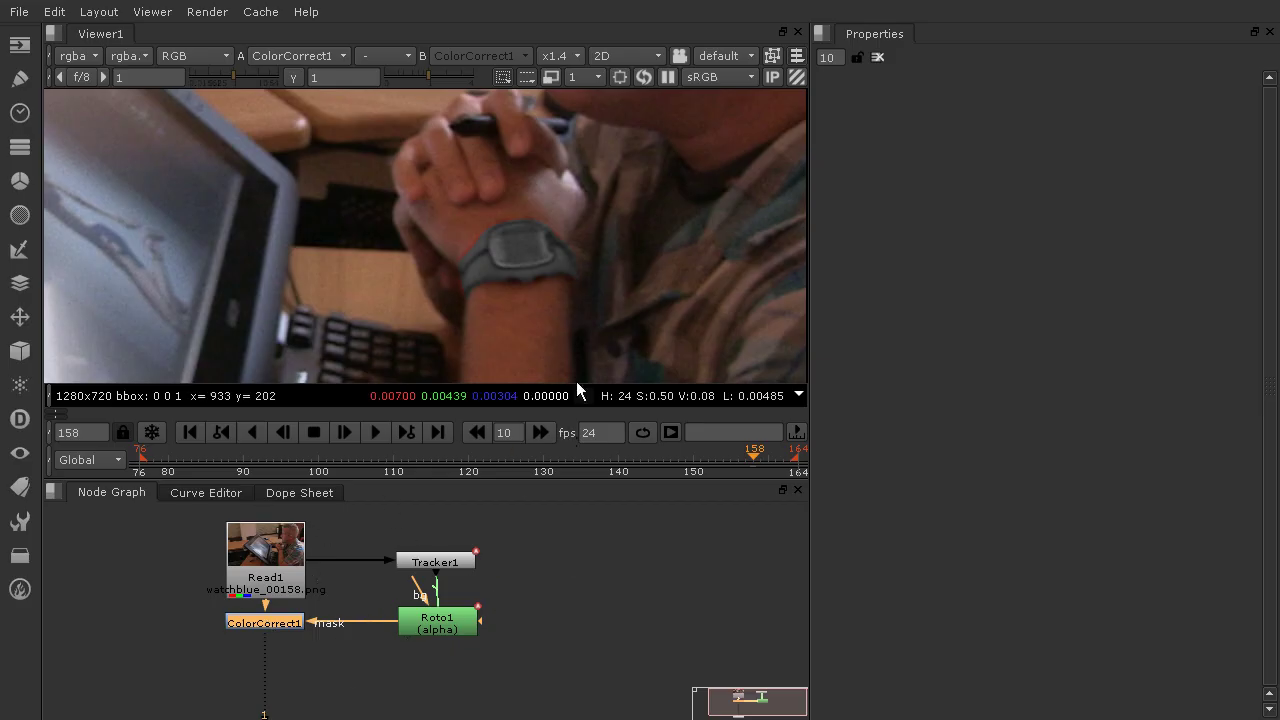
{"action": "scroll", "coordinate": [546, 265], "scroll_direction": "down", "scroll_amount": 5}
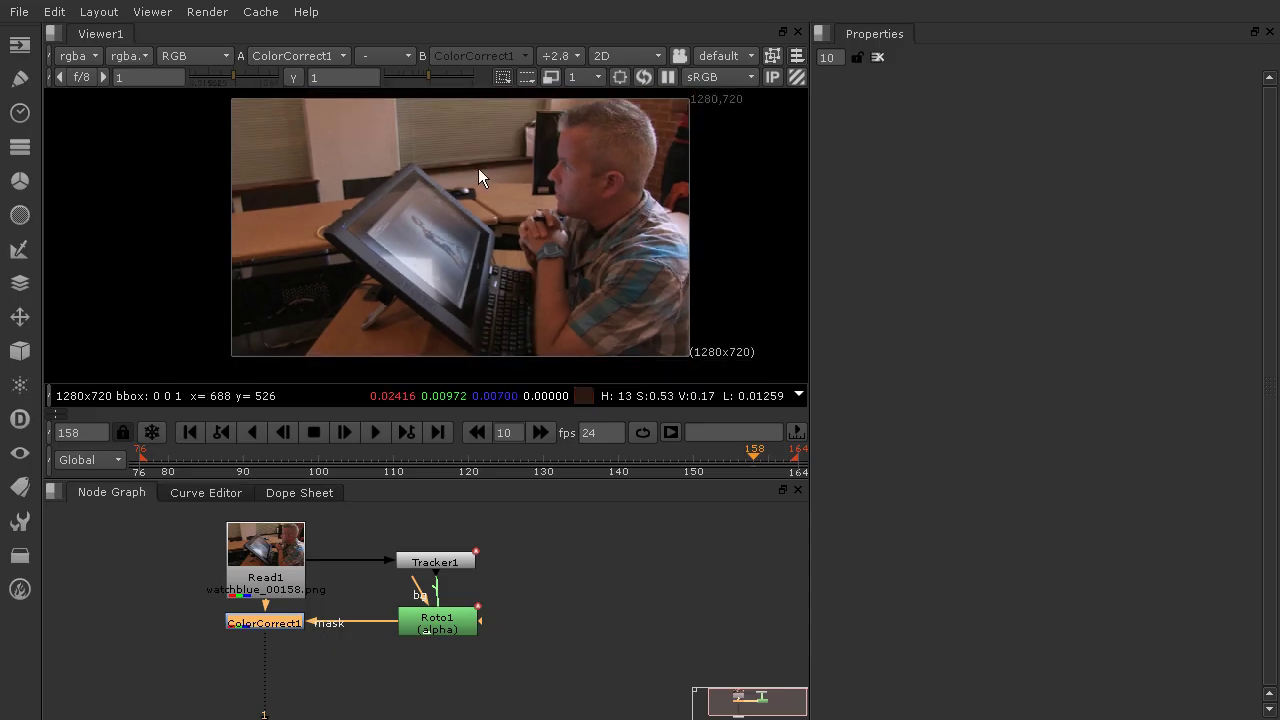
Play the shot looping over frames 76–164 to review the blue watch band.
{"action": "scroll", "coordinate": [441, 170], "scroll_direction": "down", "scroll_amount": 2}
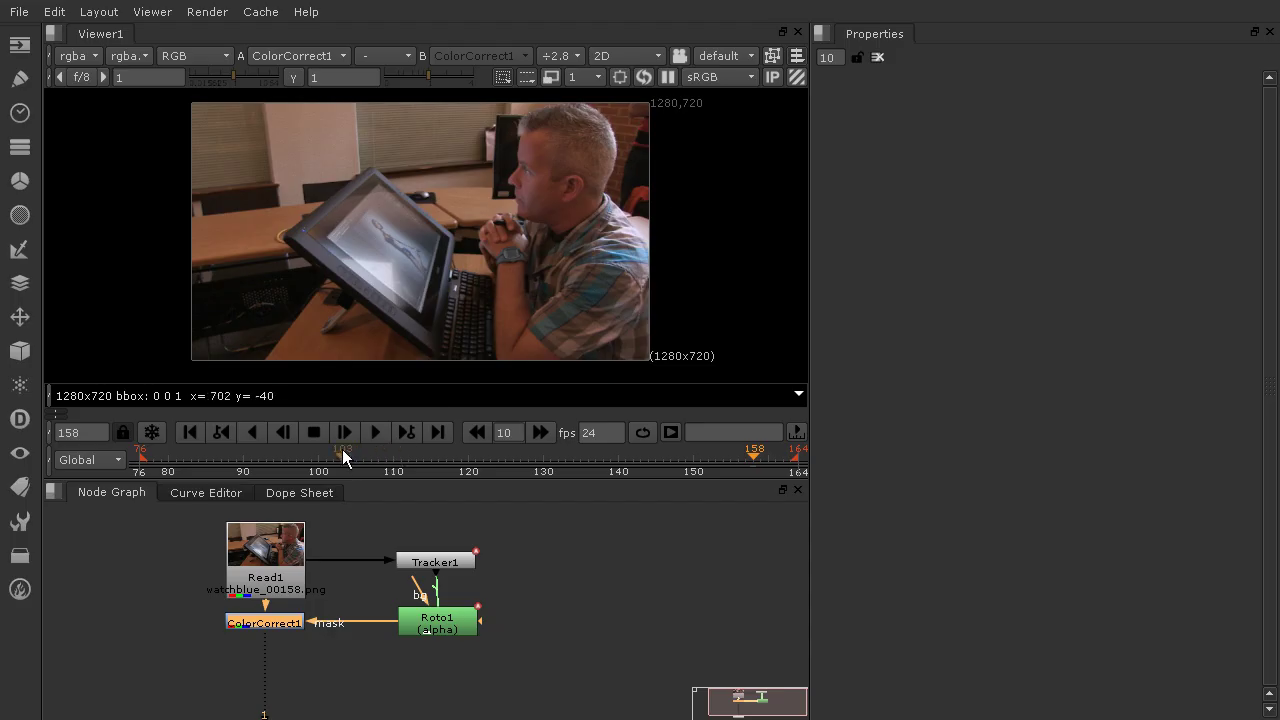
{"action": "left_click", "coordinate": [371, 428]}
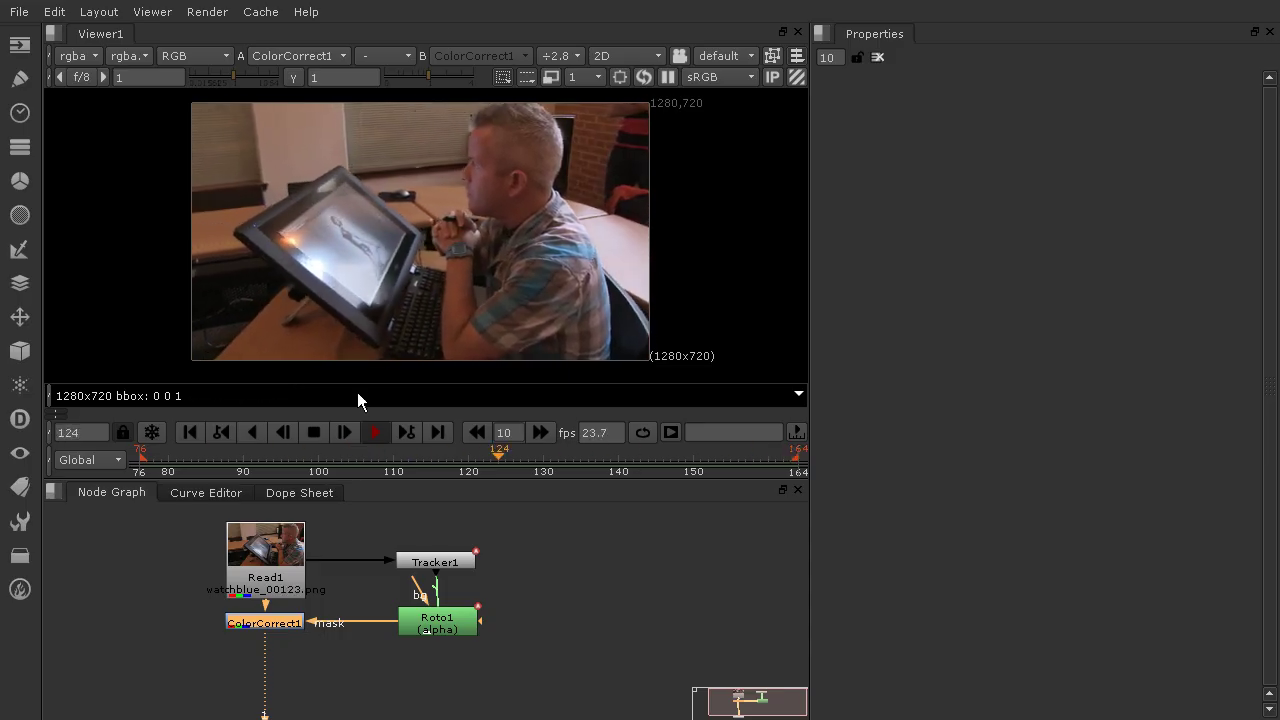
Stop on frame 144 and zoom the Viewer to about x3.4 on the watch band.
{"action": "left_click", "coordinate": [310, 428]}
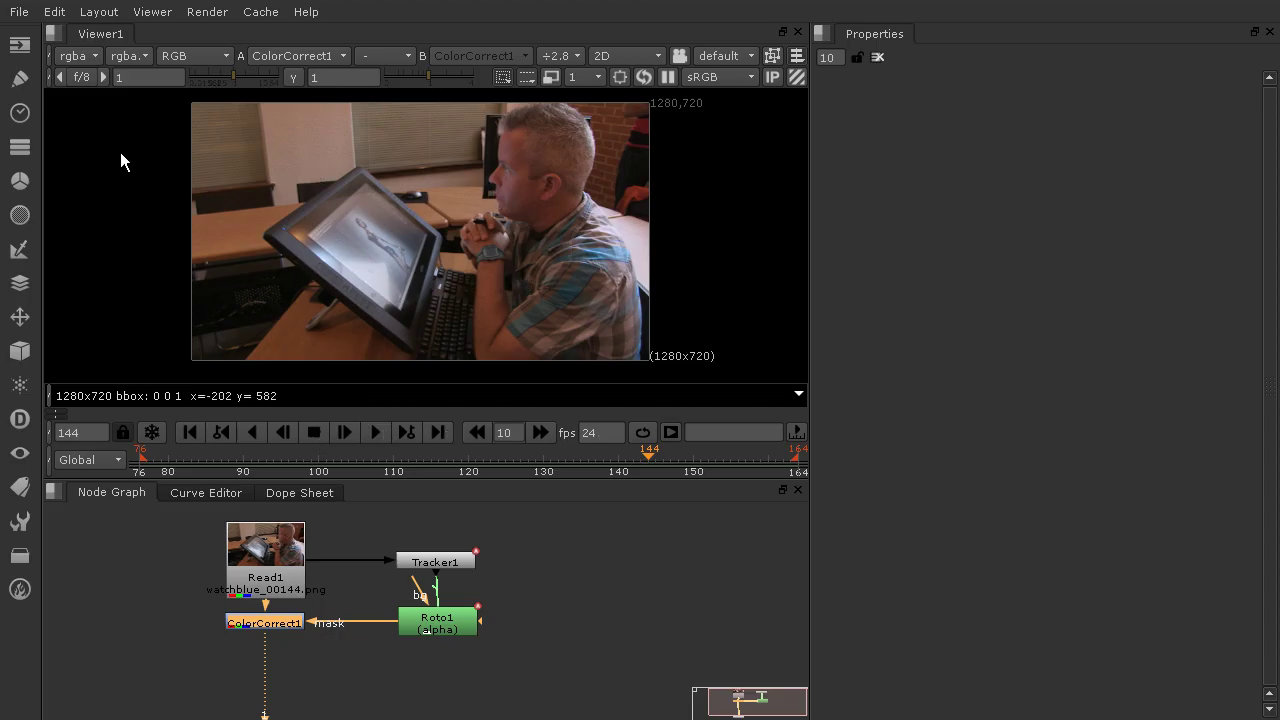
{"action": "scroll", "coordinate": [486, 261], "scroll_direction": "up", "scroll_amount": 4}
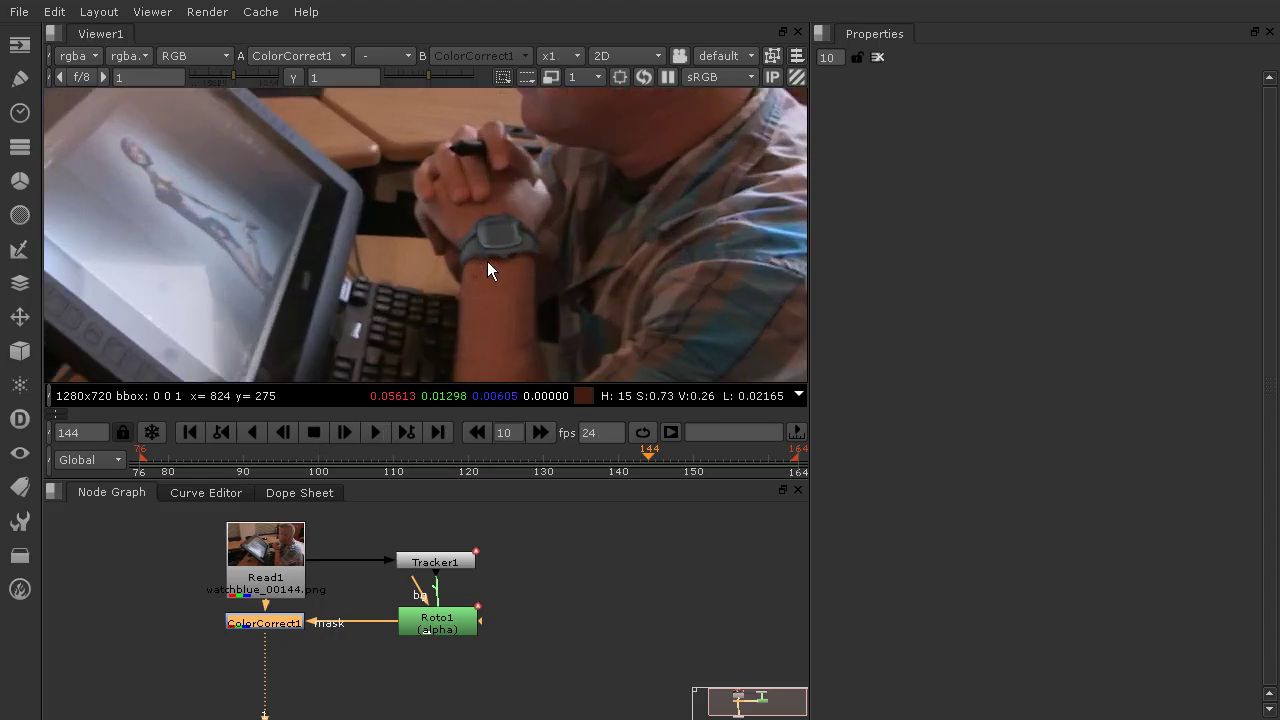
{"action": "scroll", "coordinate": [512, 242], "scroll_direction": "up", "scroll_amount": 2}
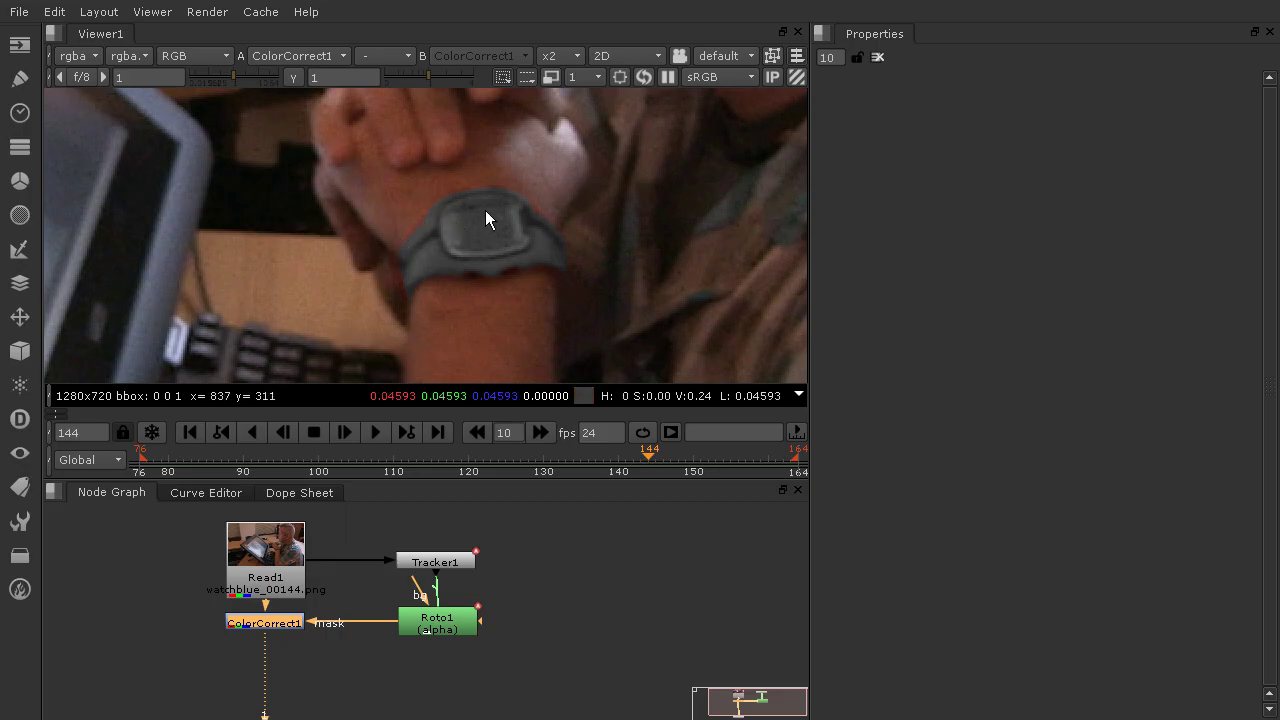
{"action": "scroll", "coordinate": [479, 250], "scroll_direction": "up", "scroll_amount": 5}
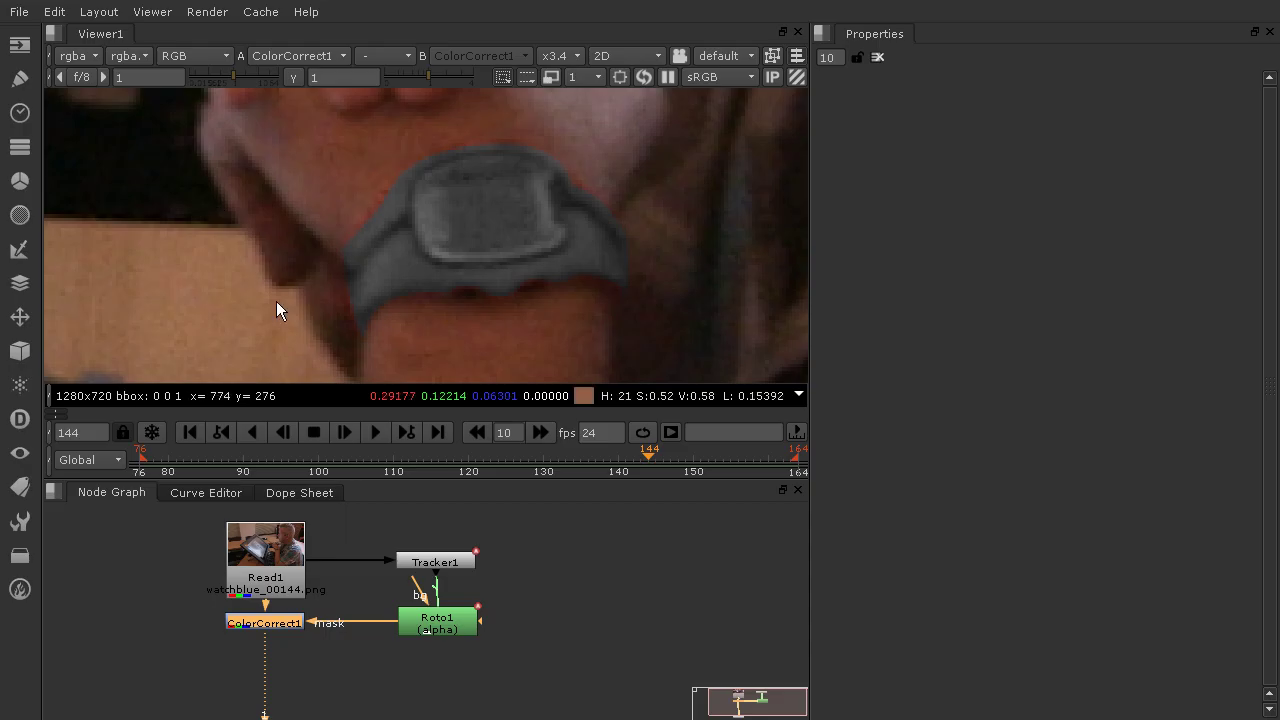
Open Tracker1's properties on the Tracker tab showing its track list.
{"action": "left_click", "coordinate": [452, 564]}
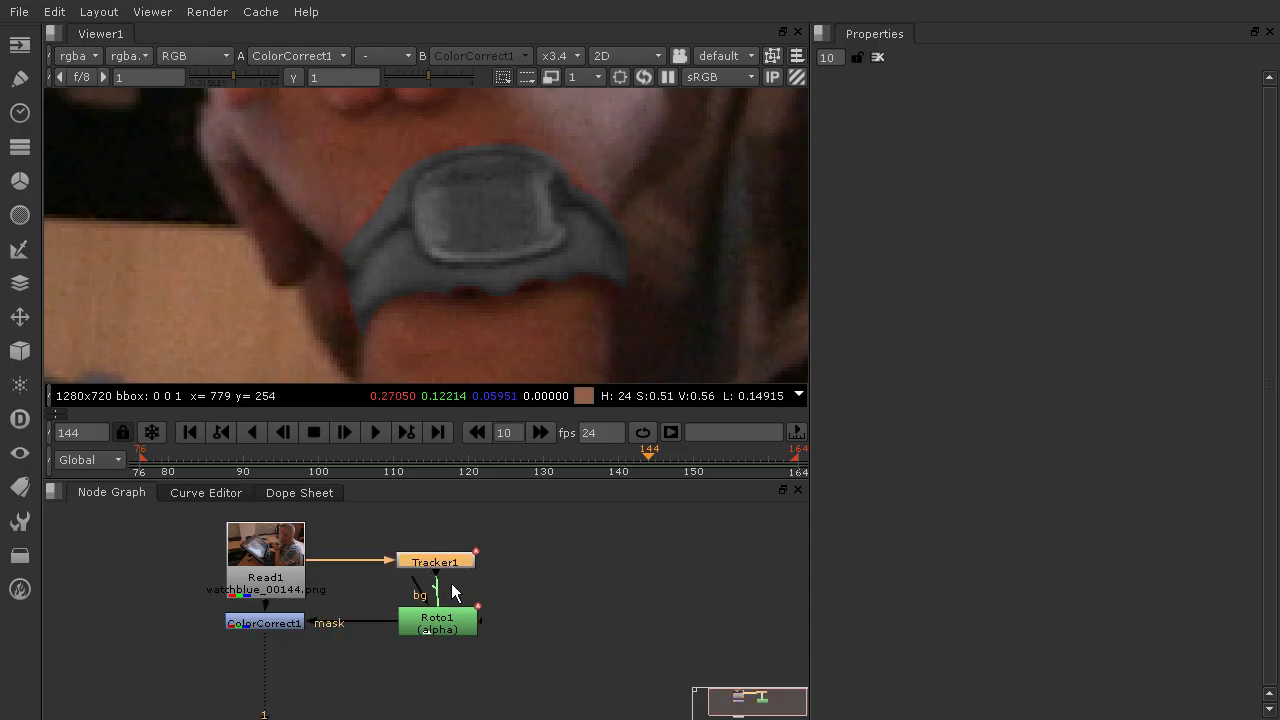
{"action": "double_click", "coordinate": [453, 565]}
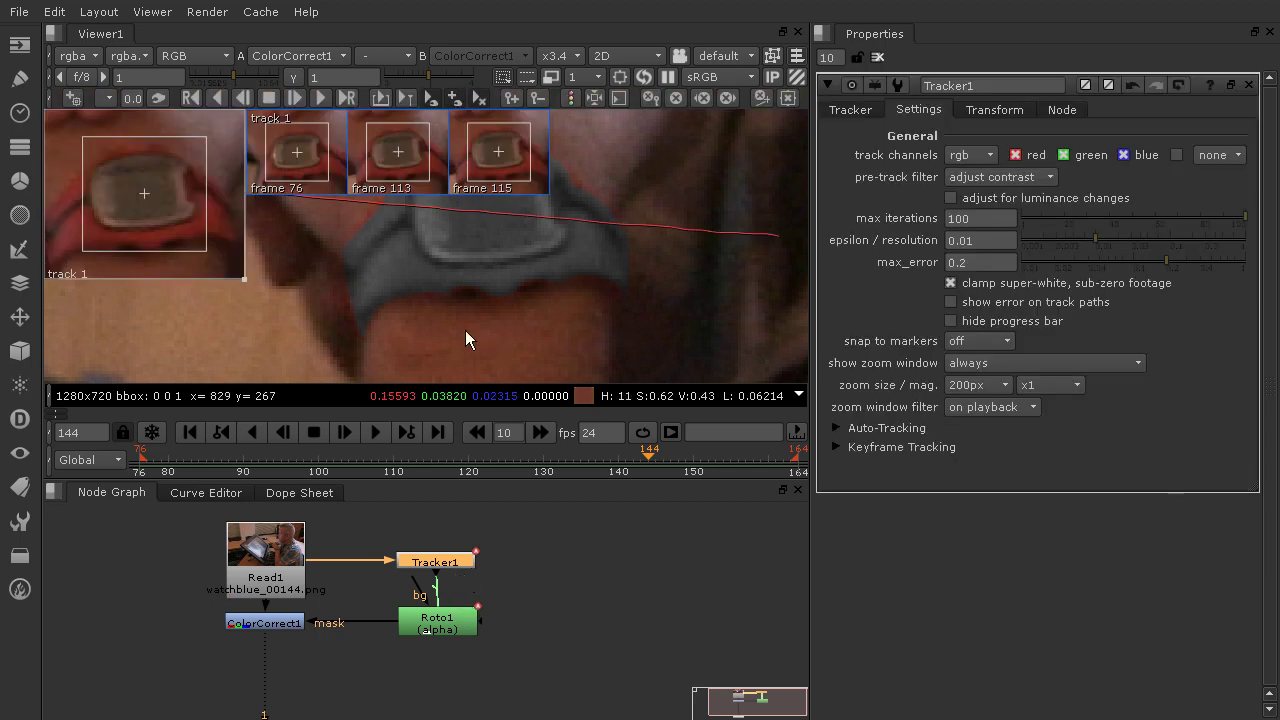
{"action": "left_click", "coordinate": [842, 109]}
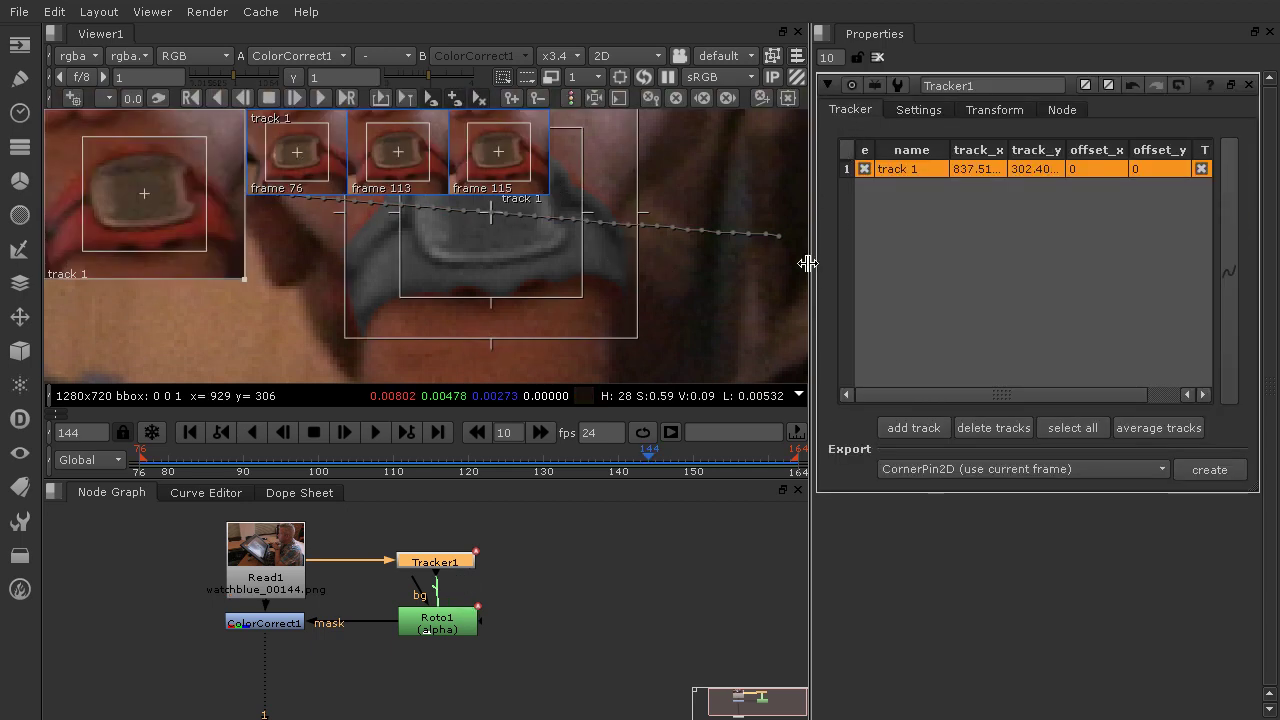
Zoom and pan along track 1's path with keyframes at frames 76, 113 and 115.
{"action": "scroll", "coordinate": [533, 237], "scroll_direction": "up", "scroll_amount": 4}
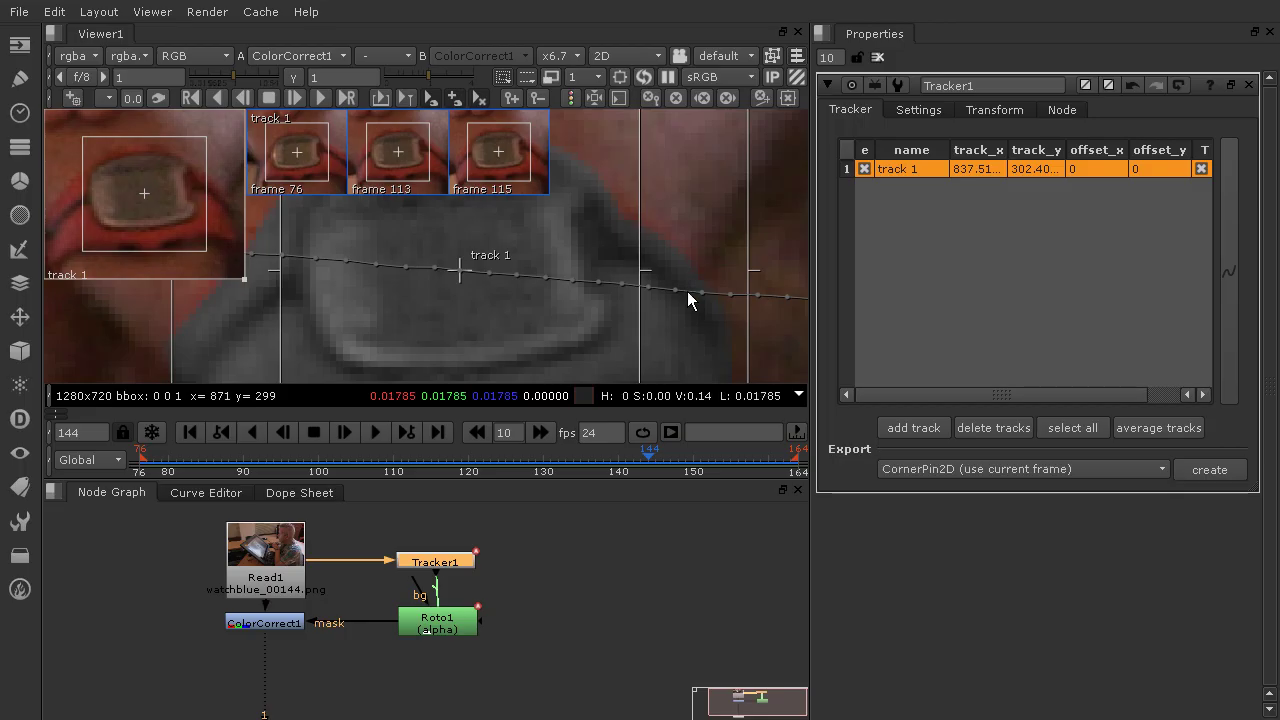
{"action": "scroll", "coordinate": [377, 280], "scroll_direction": "up", "scroll_amount": 3}
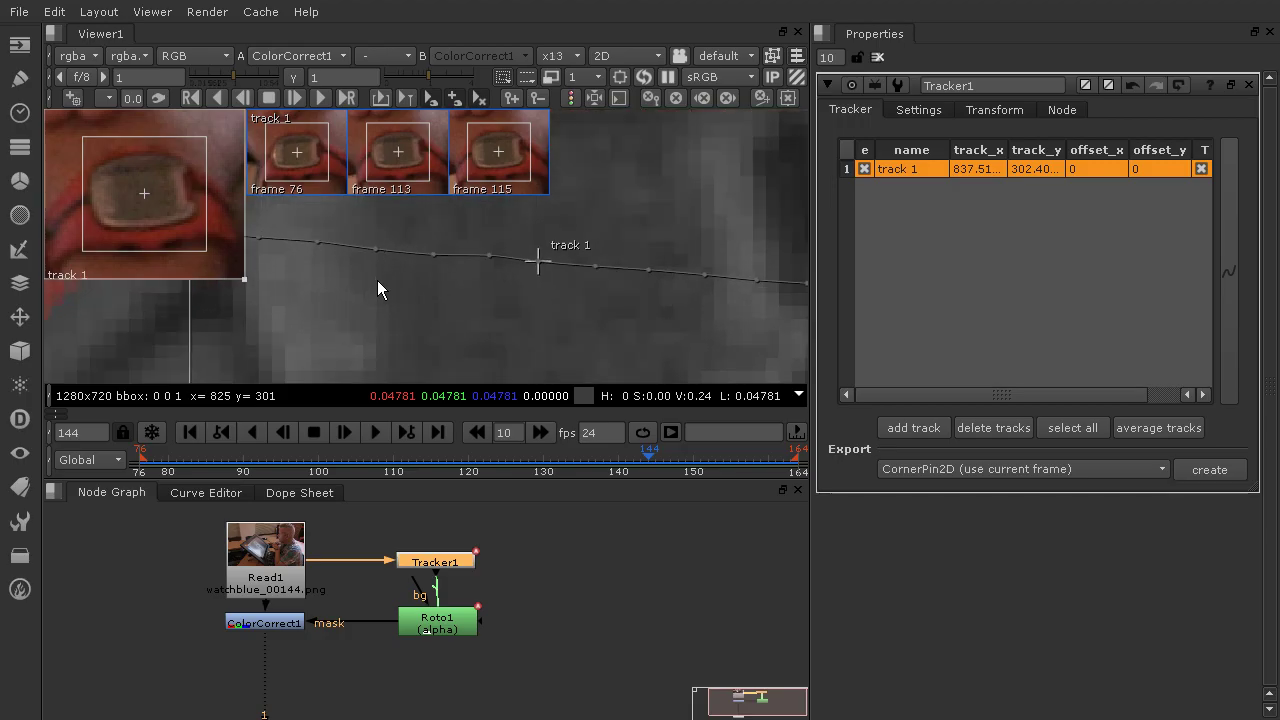
{"action": "middle_click_drag", "start_coordinate": [369, 257], "coordinate": [577, 276]}
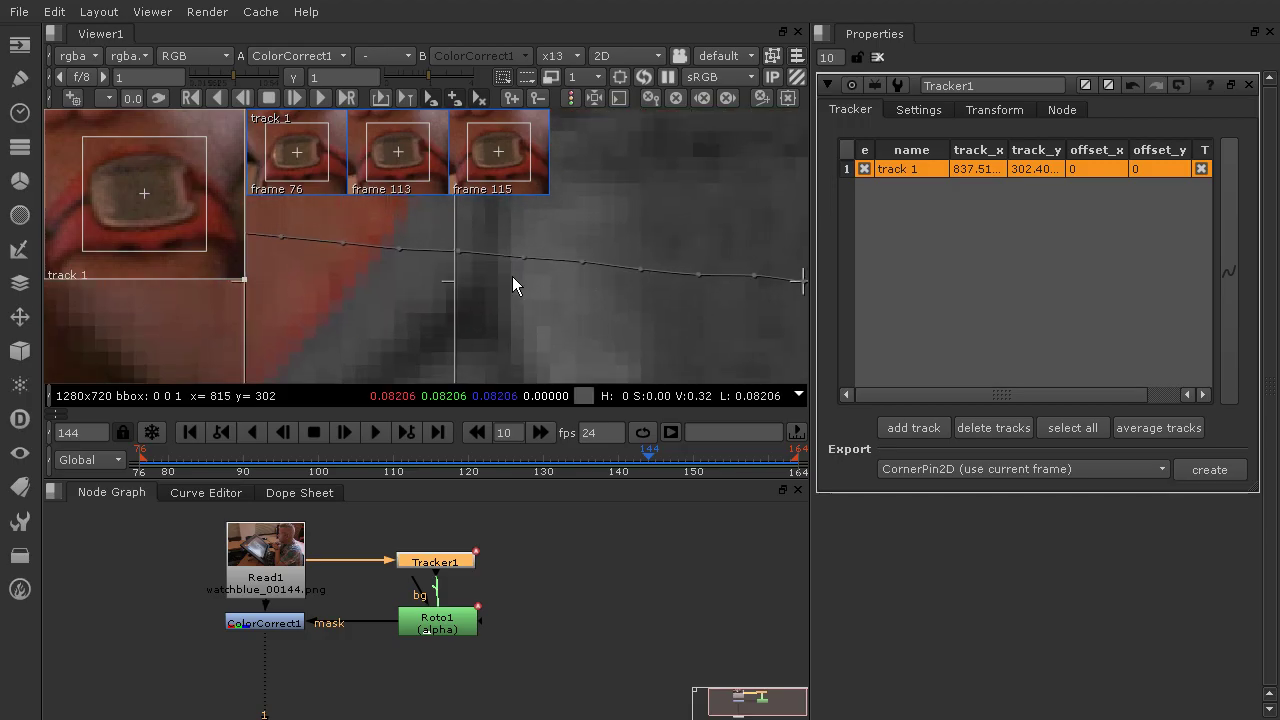
{"action": "scroll", "coordinate": [512, 277], "scroll_direction": "up", "scroll_amount": 2}
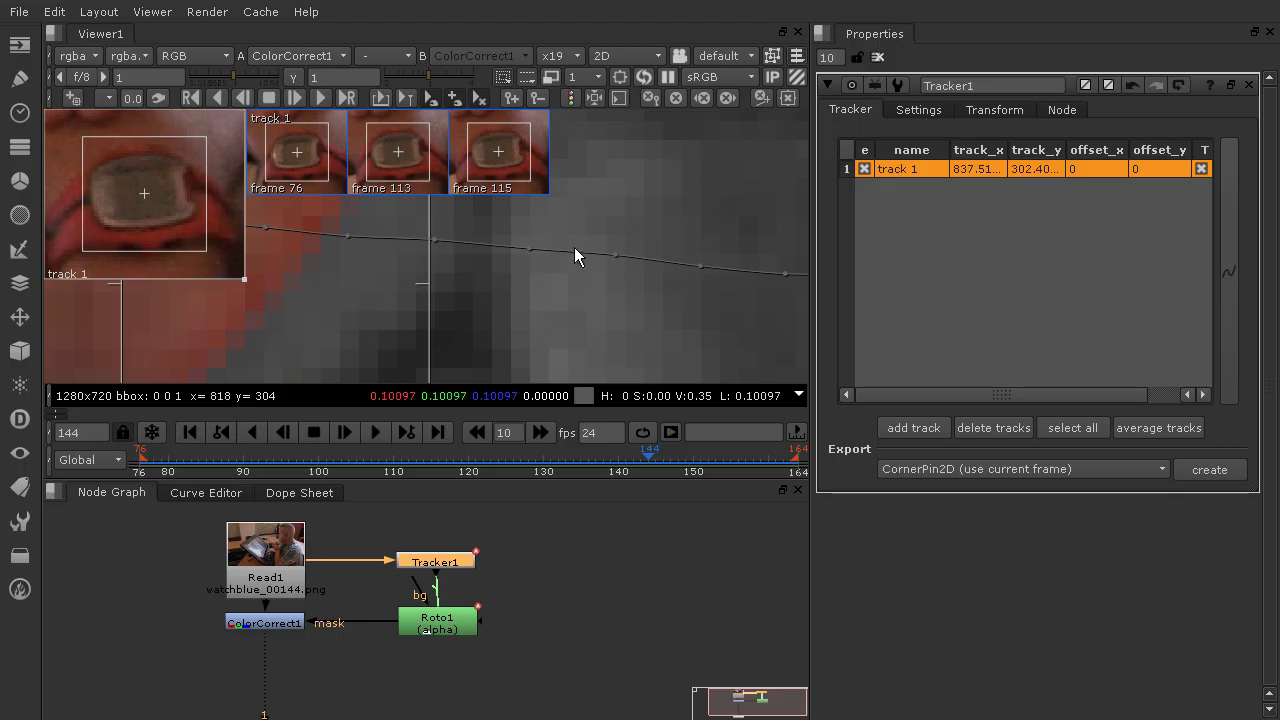
{"action": "middle_click_drag", "start_coordinate": [736, 268], "coordinate": [418, 283]}
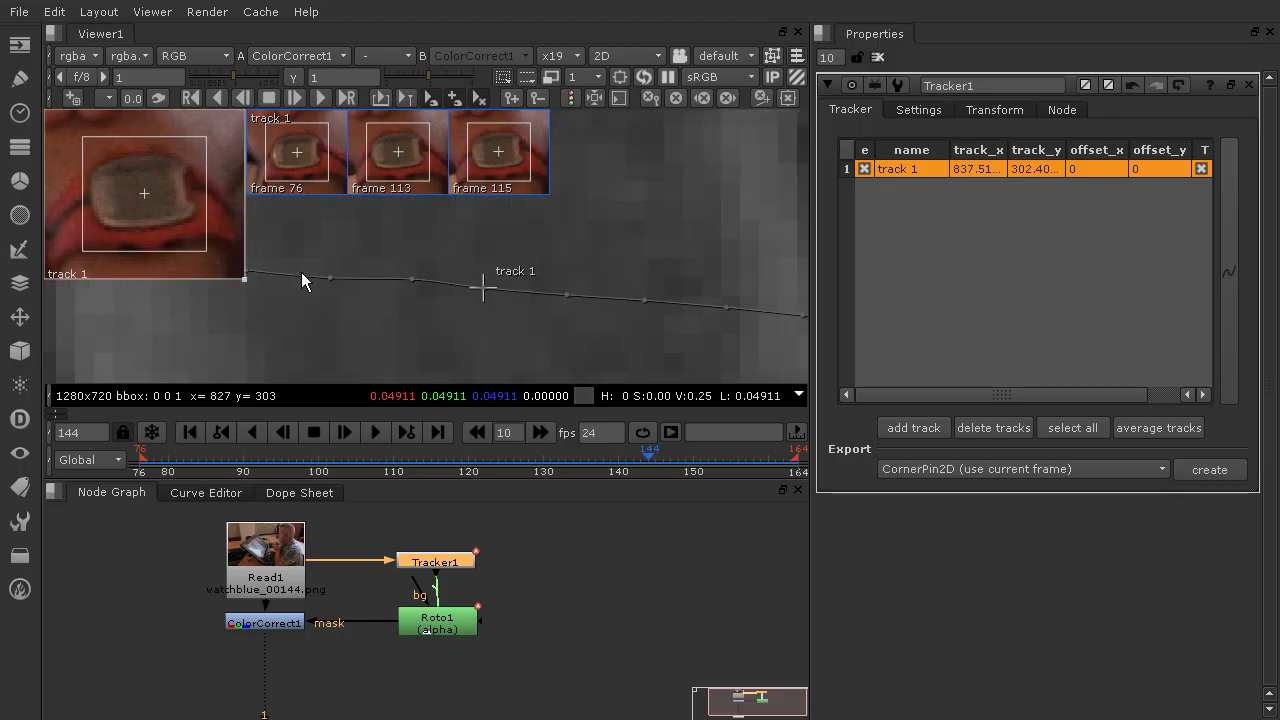
{"action": "scroll", "coordinate": [658, 294], "scroll_direction": "down", "scroll_amount": 3}
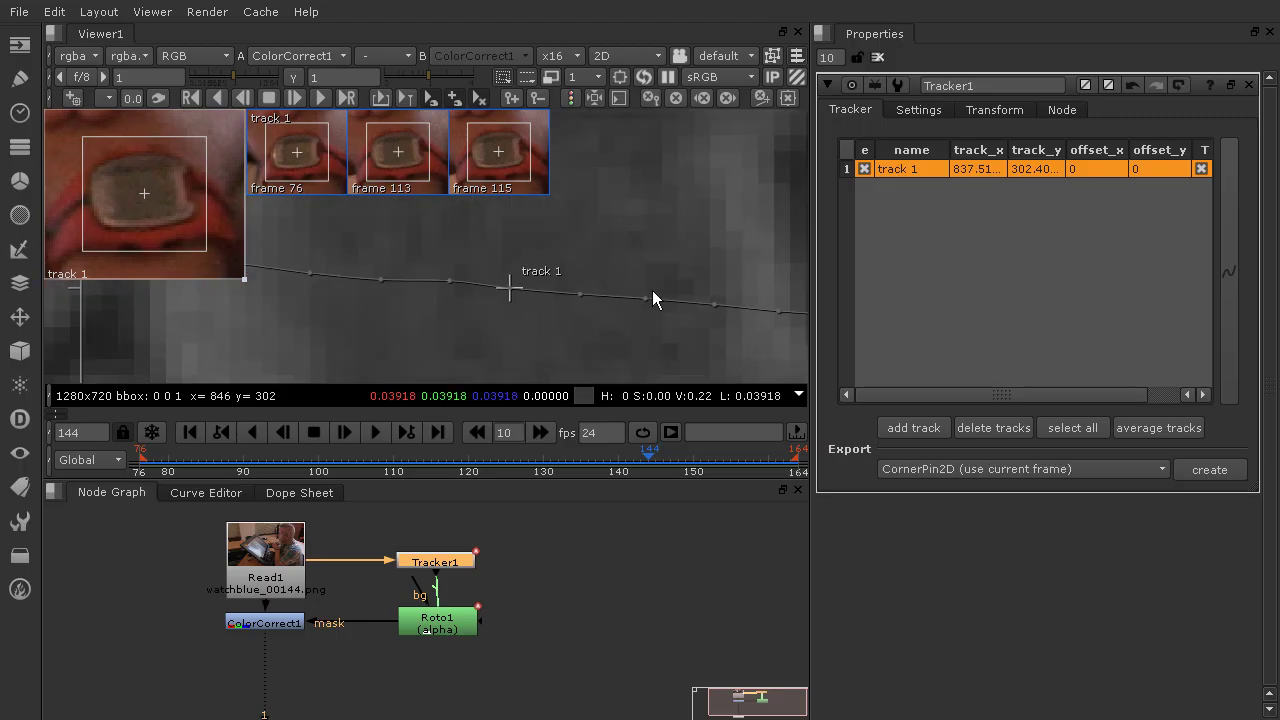
{"action": "scroll", "coordinate": [641, 288], "scroll_direction": "down", "scroll_amount": 2}
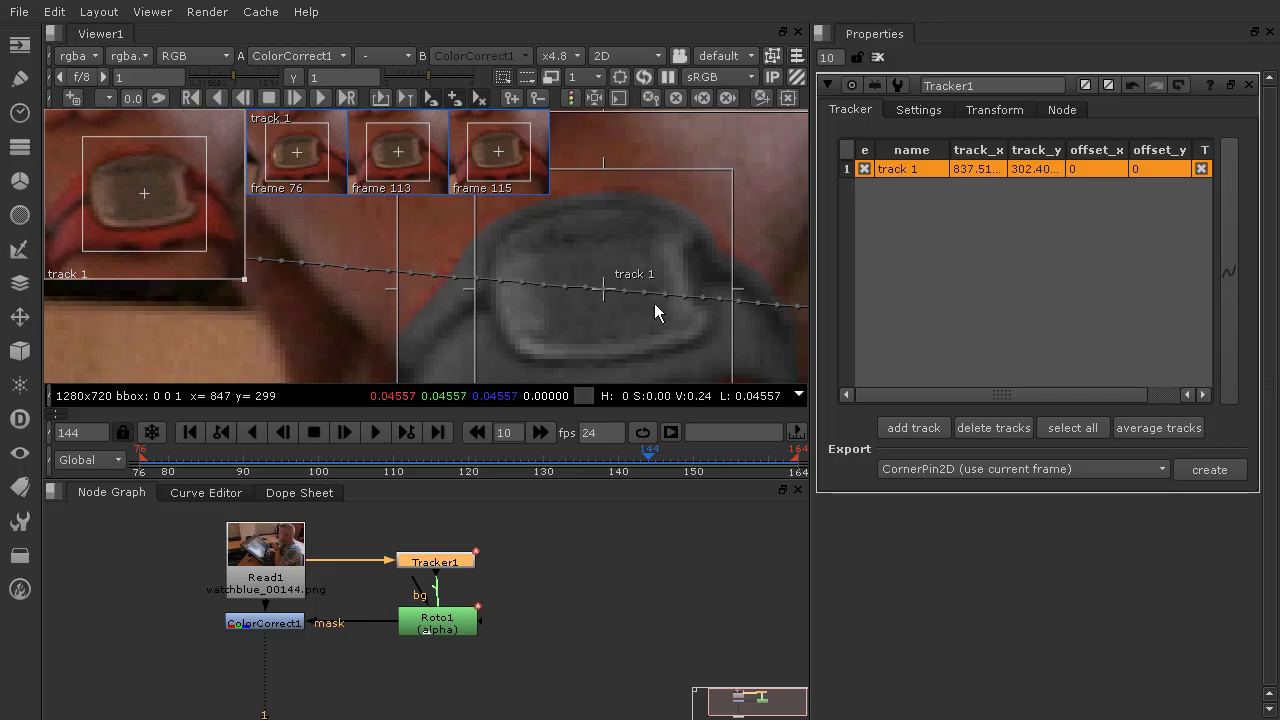
{"action": "scroll", "coordinate": [621, 291], "scroll_direction": "up", "scroll_amount": 3}
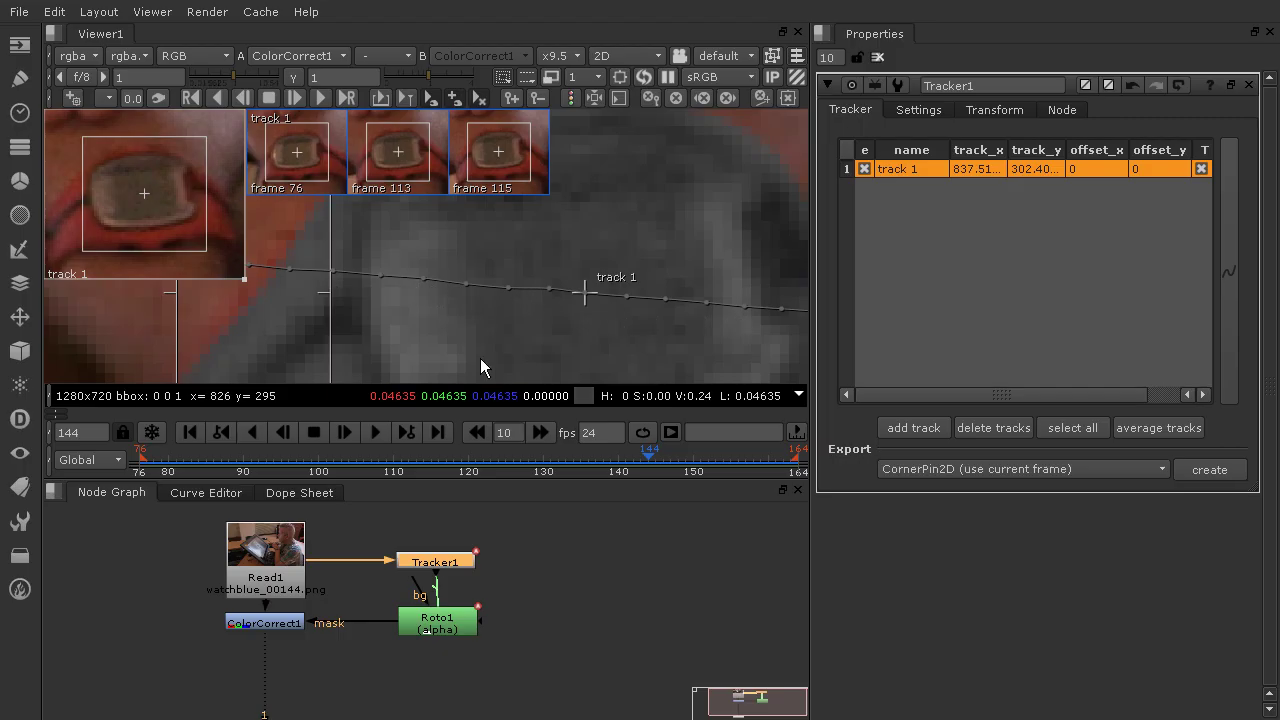
{"action": "scroll", "coordinate": [612, 309], "scroll_direction": "up", "scroll_amount": 3}
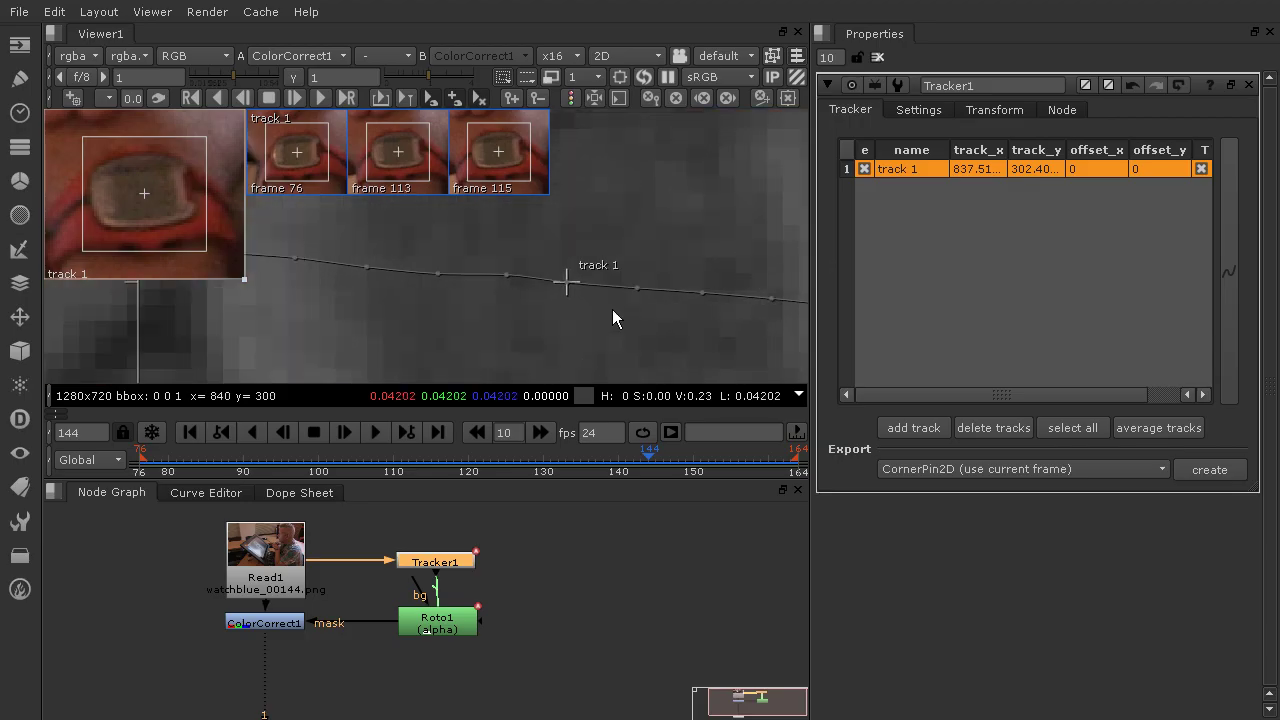
Switch to Tracker1's Transform tab and start editing the smooth t value, currently 0.
{"action": "left_click", "coordinate": [988, 109]}
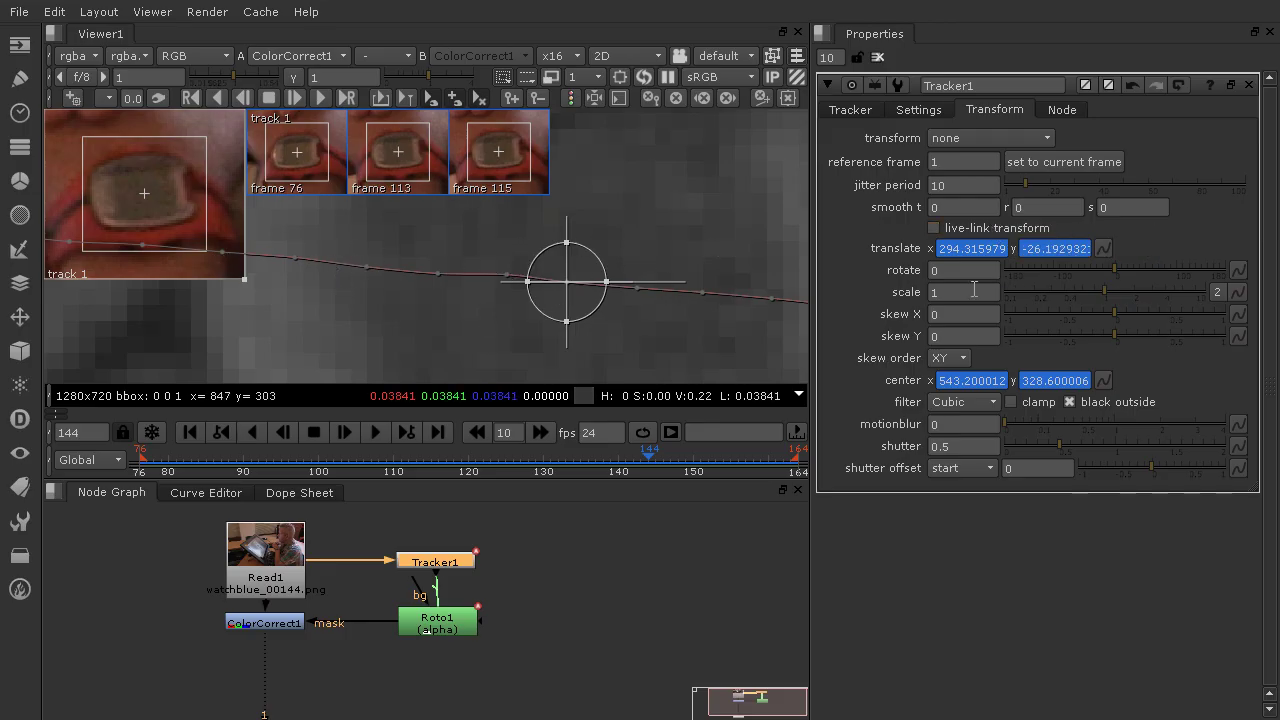
{"action": "left_click", "coordinate": [967, 206]}
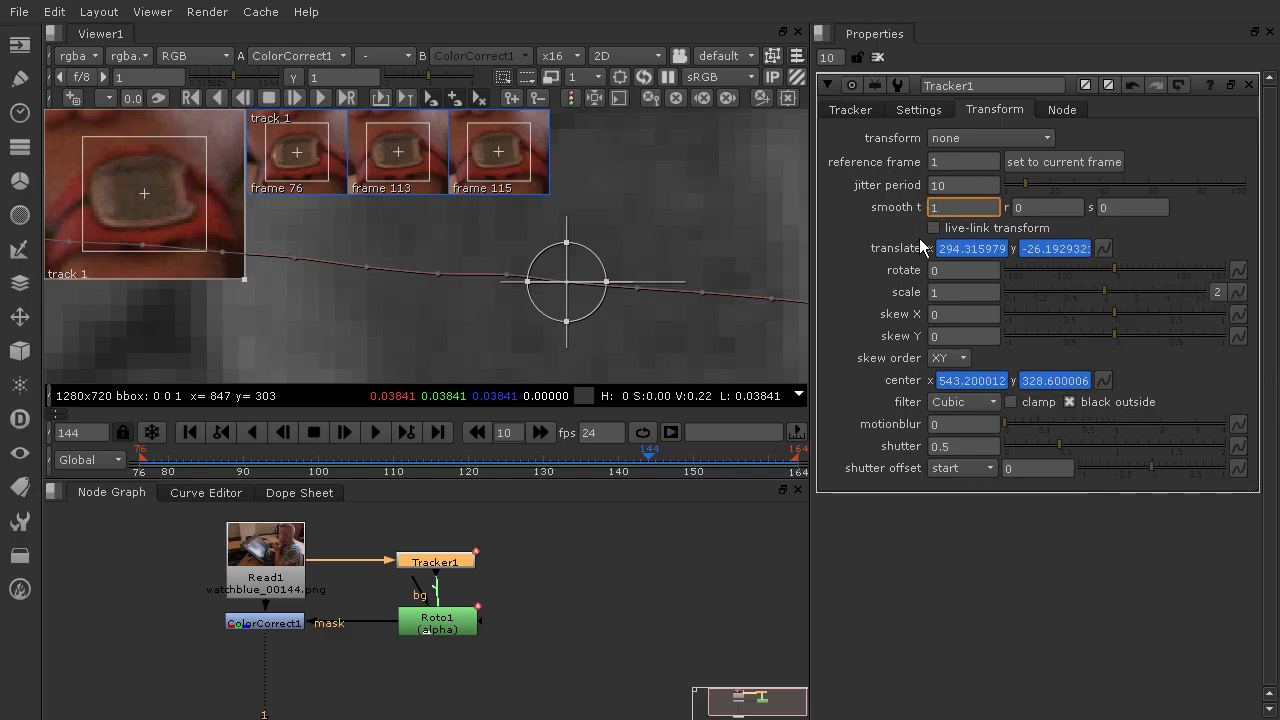
Set smooth t to 1 and zoom in on the resulting track path.
{"action": "type", "text": "1"}
{"action": "key", "text": "Return"}
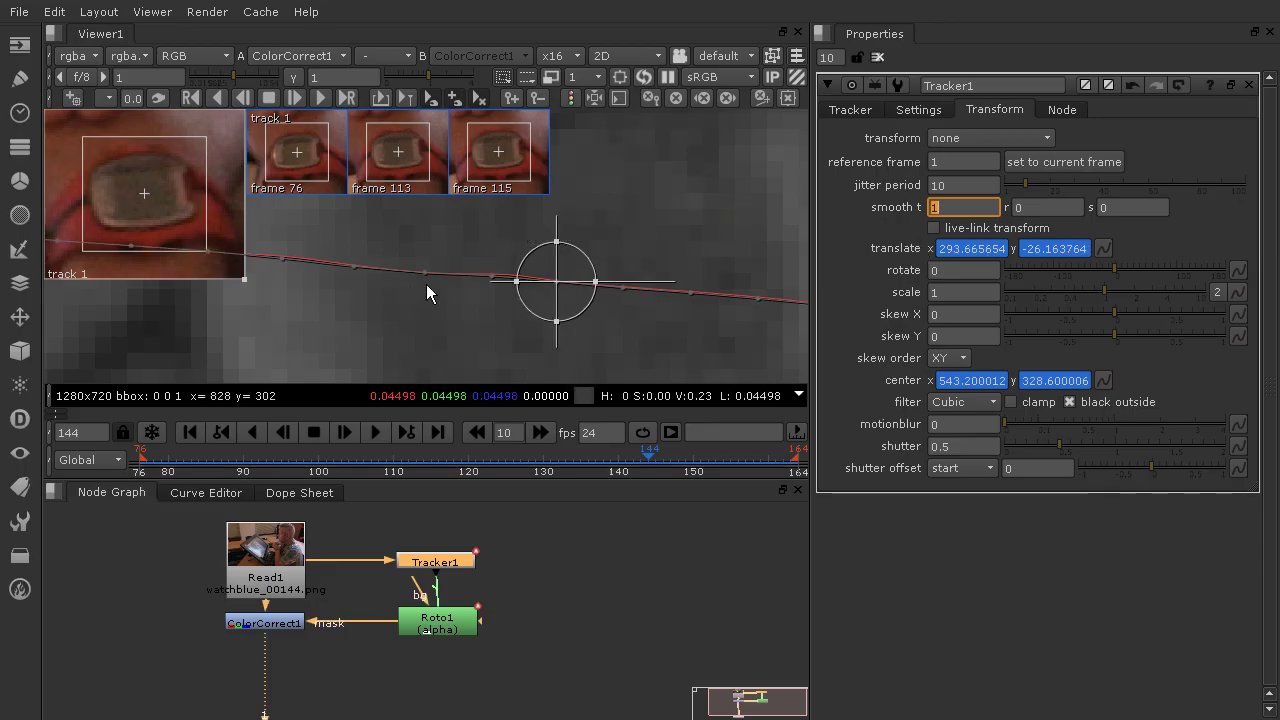
{"action": "scroll", "coordinate": [452, 267], "scroll_direction": "up", "scroll_amount": 5}
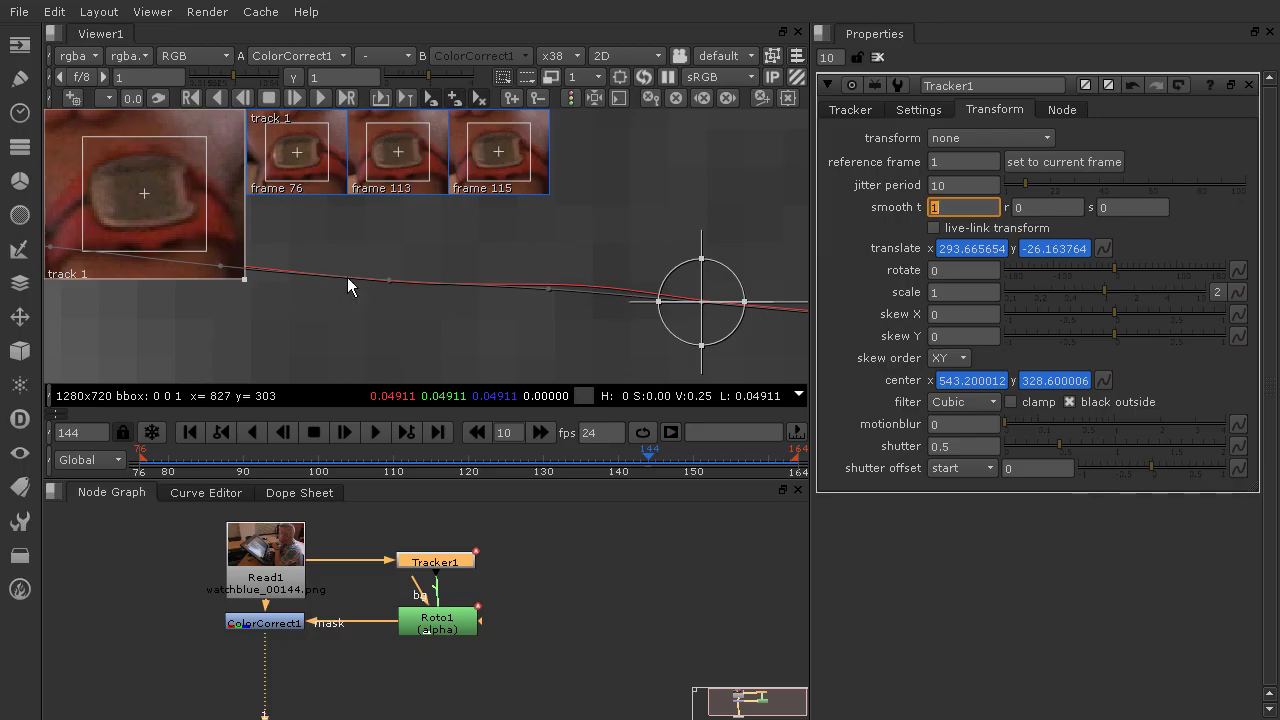
{"action": "scroll", "coordinate": [534, 285], "scroll_direction": "up", "scroll_amount": 3}
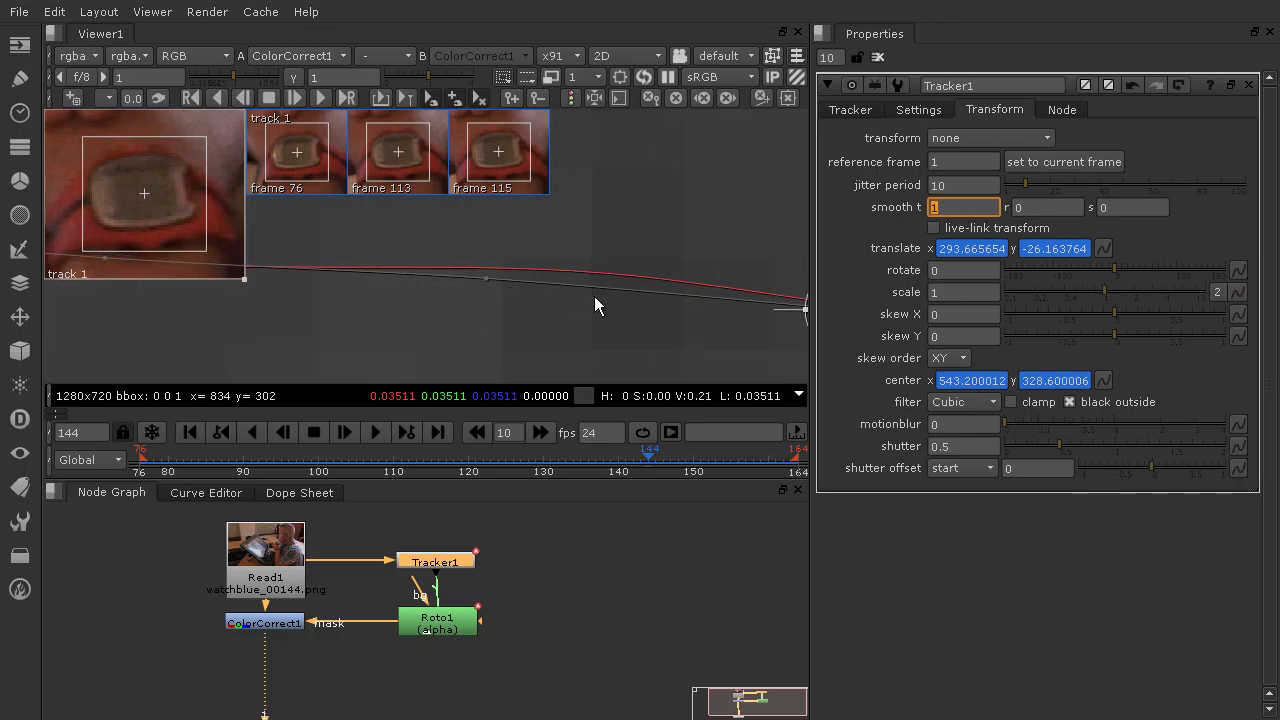
{"action": "scroll", "coordinate": [566, 286], "scroll_direction": "down", "scroll_amount": 3}
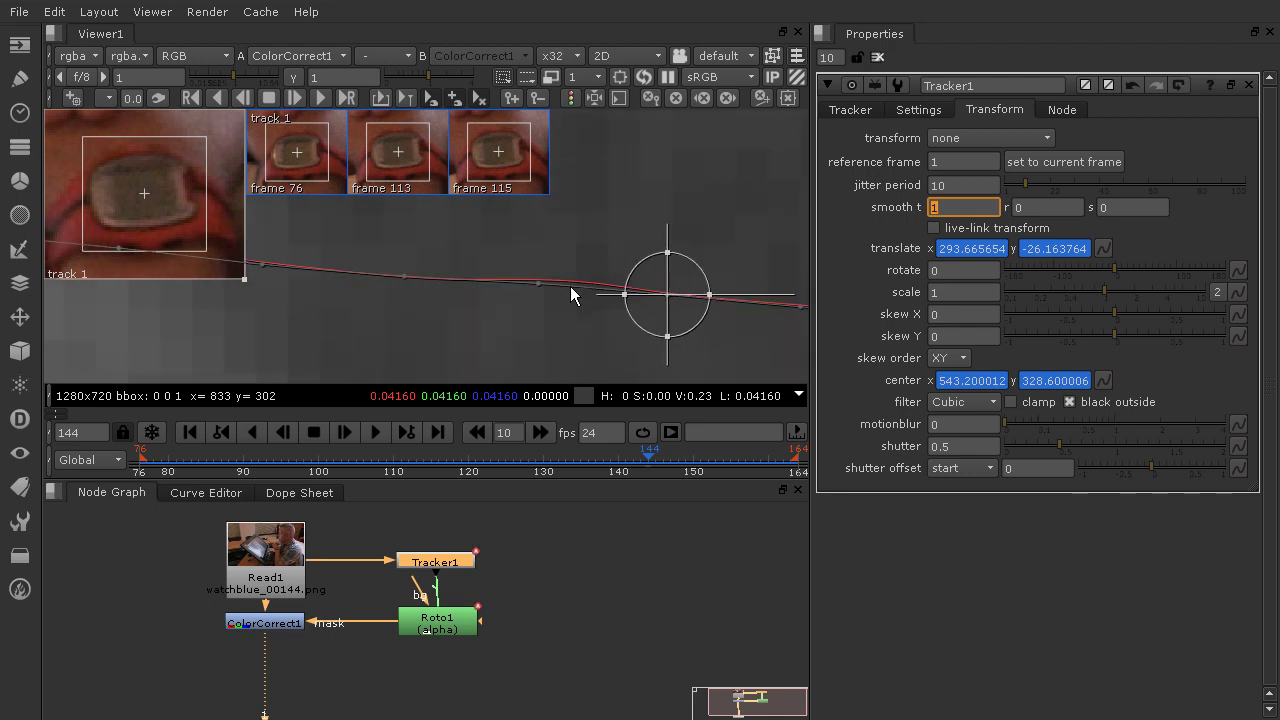
{"action": "scroll", "coordinate": [476, 272], "scroll_direction": "down", "scroll_amount": 3}
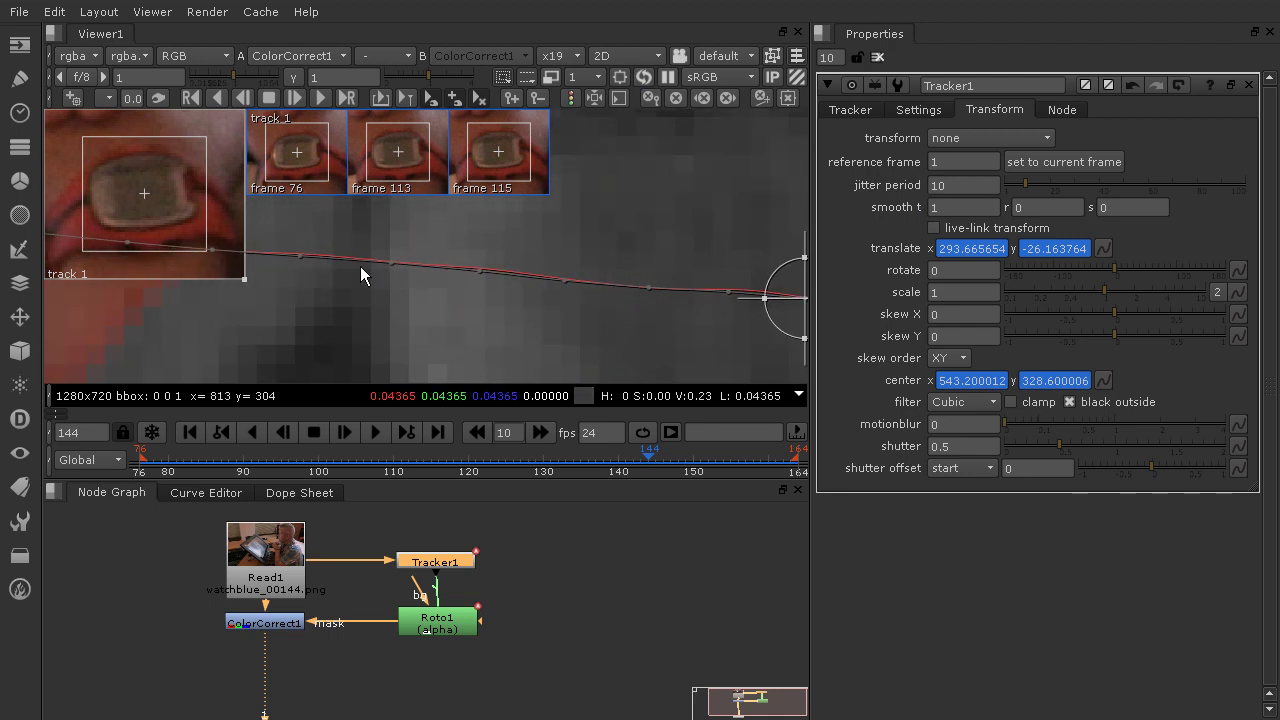
Pan and zoom along the smoothed track path, centring the watch and tracker at frame 144.
{"action": "middle_click_drag", "start_coordinate": [360, 266], "coordinate": [635, 268]}
{"action": "scroll", "coordinate": [641, 264], "scroll_direction": "down", "scroll_amount": 3}
{"action": "scroll", "coordinate": [646, 264], "scroll_direction": "down", "scroll_amount": 3}
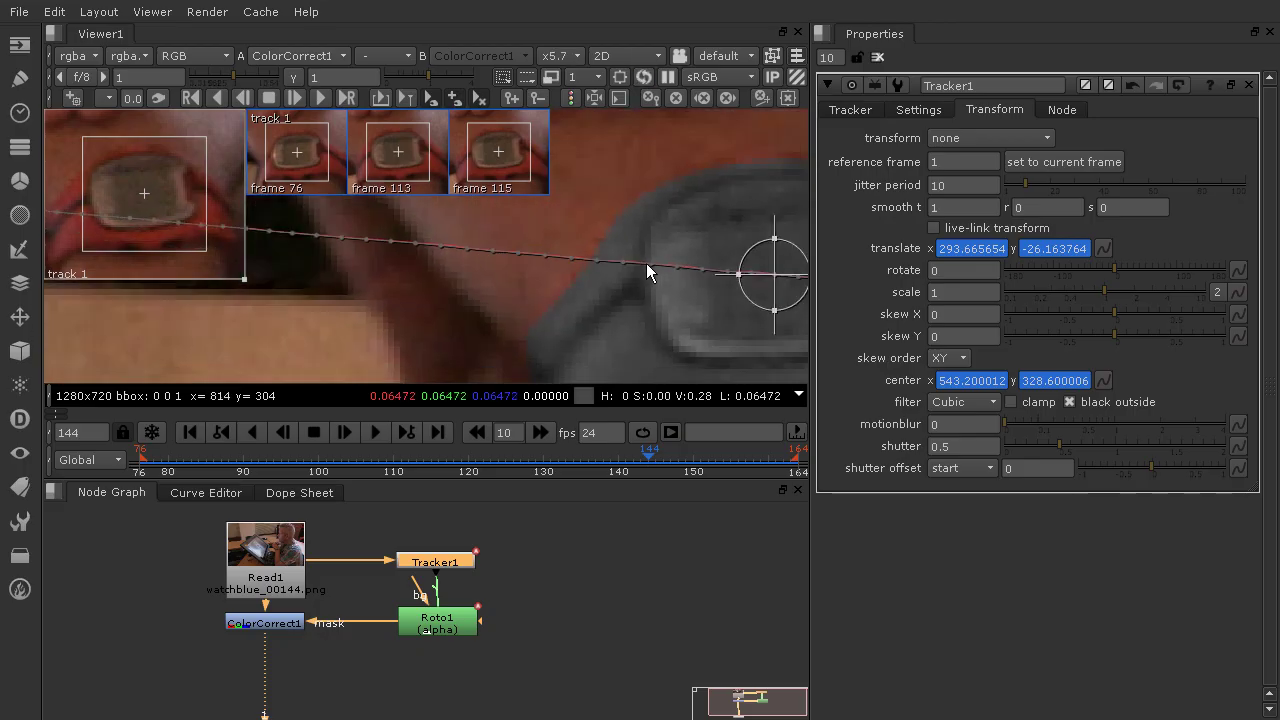
{"action": "scroll", "coordinate": [640, 260], "scroll_direction": "up", "scroll_amount": 6}
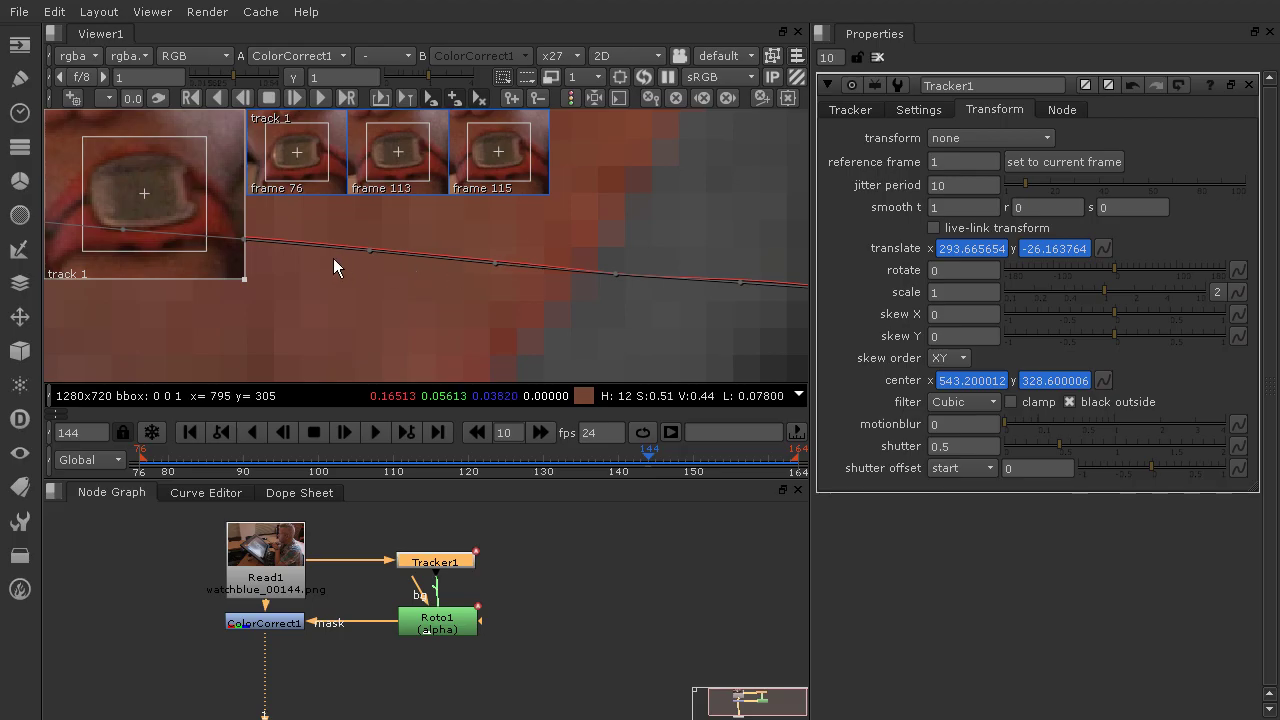
{"action": "scroll", "coordinate": [740, 271], "scroll_direction": "down", "scroll_amount": 8}
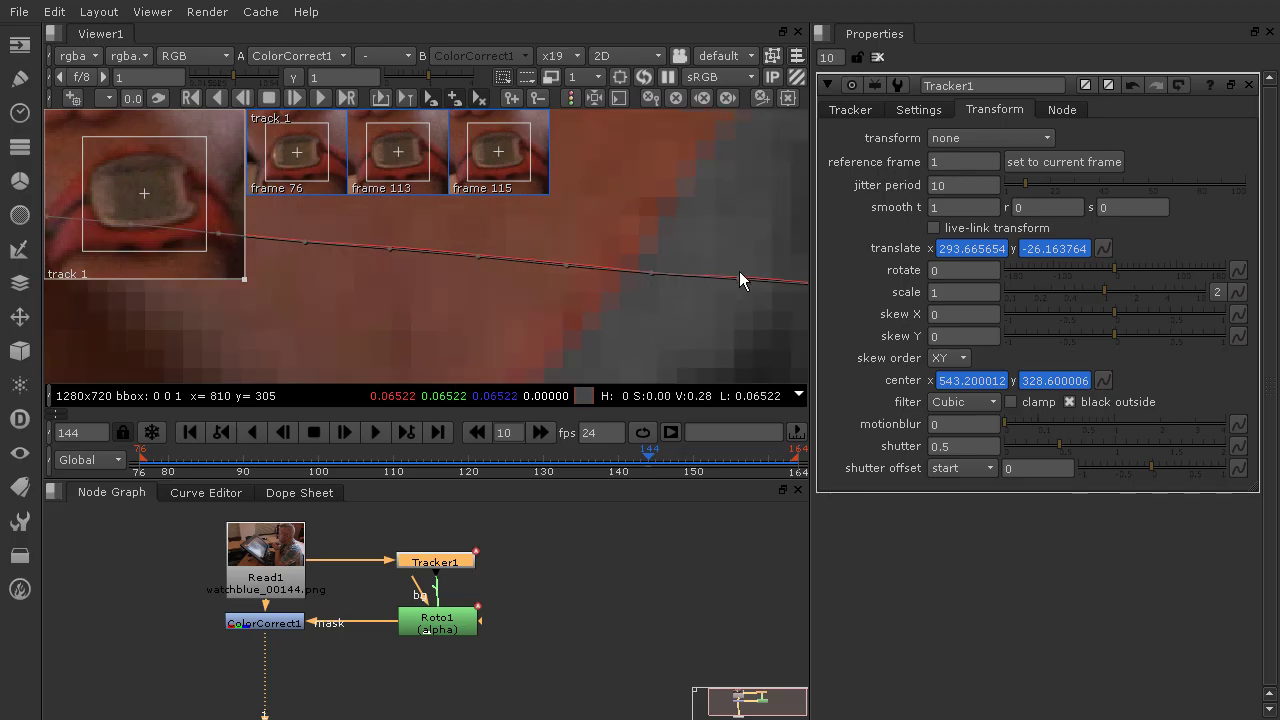
{"action": "scroll", "coordinate": [744, 261], "scroll_direction": "down", "scroll_amount": 1}
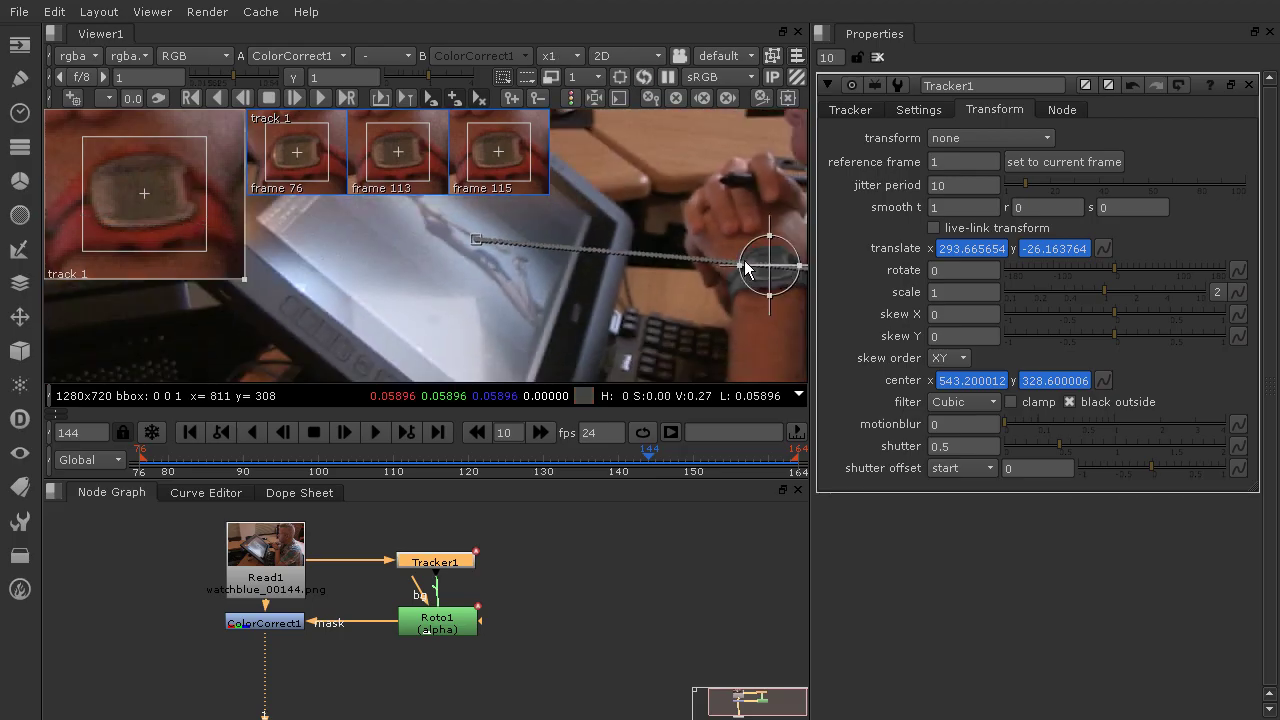
{"action": "middle_click_drag", "start_coordinate": [744, 261], "coordinate": [588, 320]}
{"action": "left_click", "coordinate": [940, 207]}
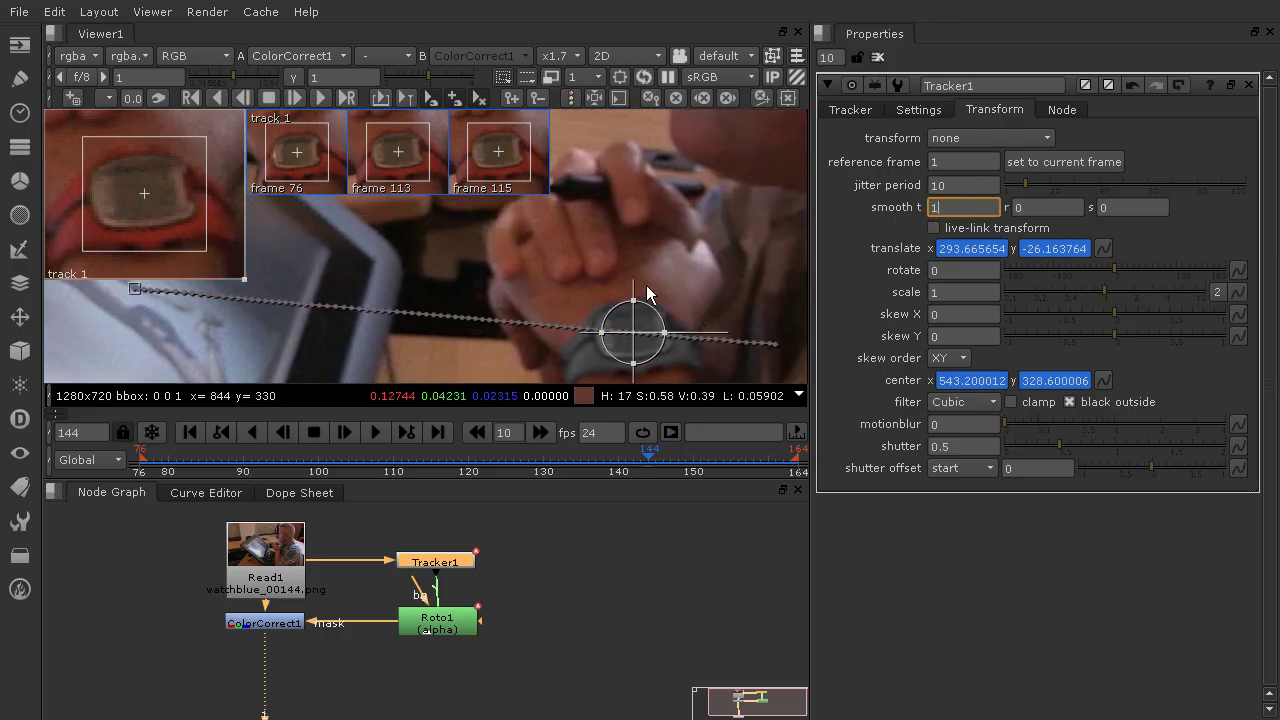
{"action": "scroll", "coordinate": [650, 299], "scroll_direction": "up", "scroll_amount": 3}
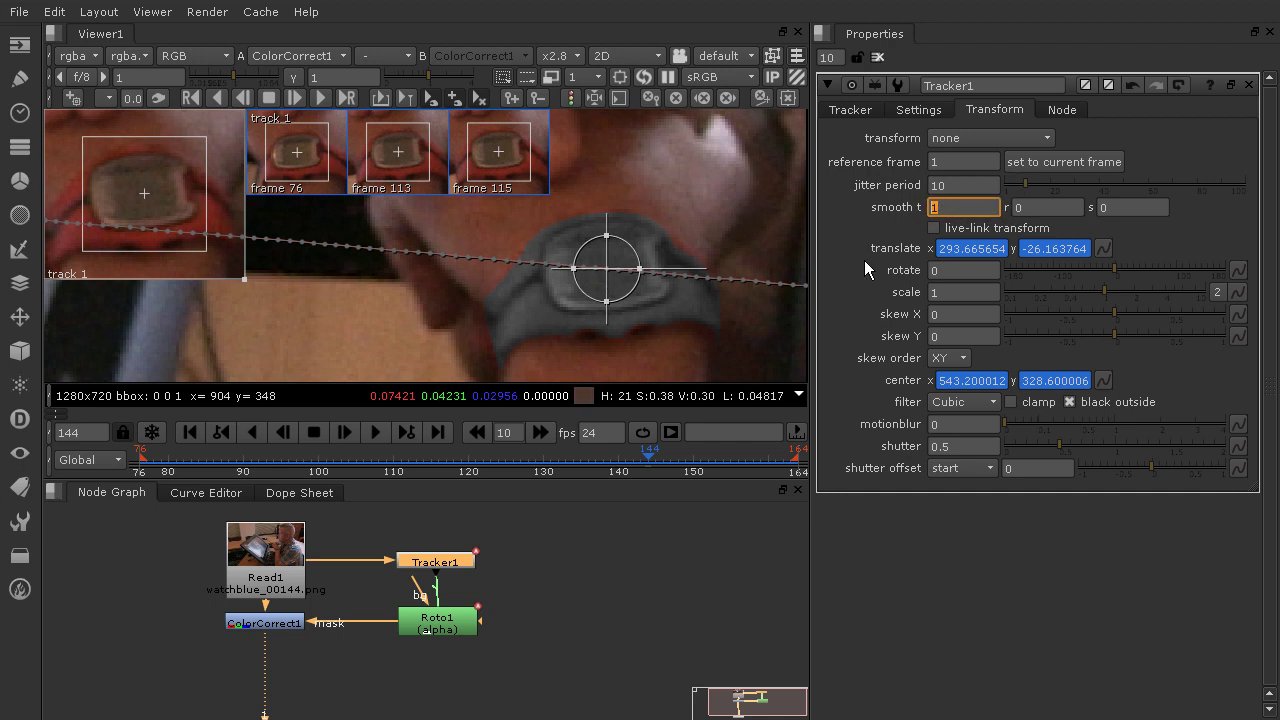
{"action": "type", "text": "10"}
{"action": "key", "text": "Return"}
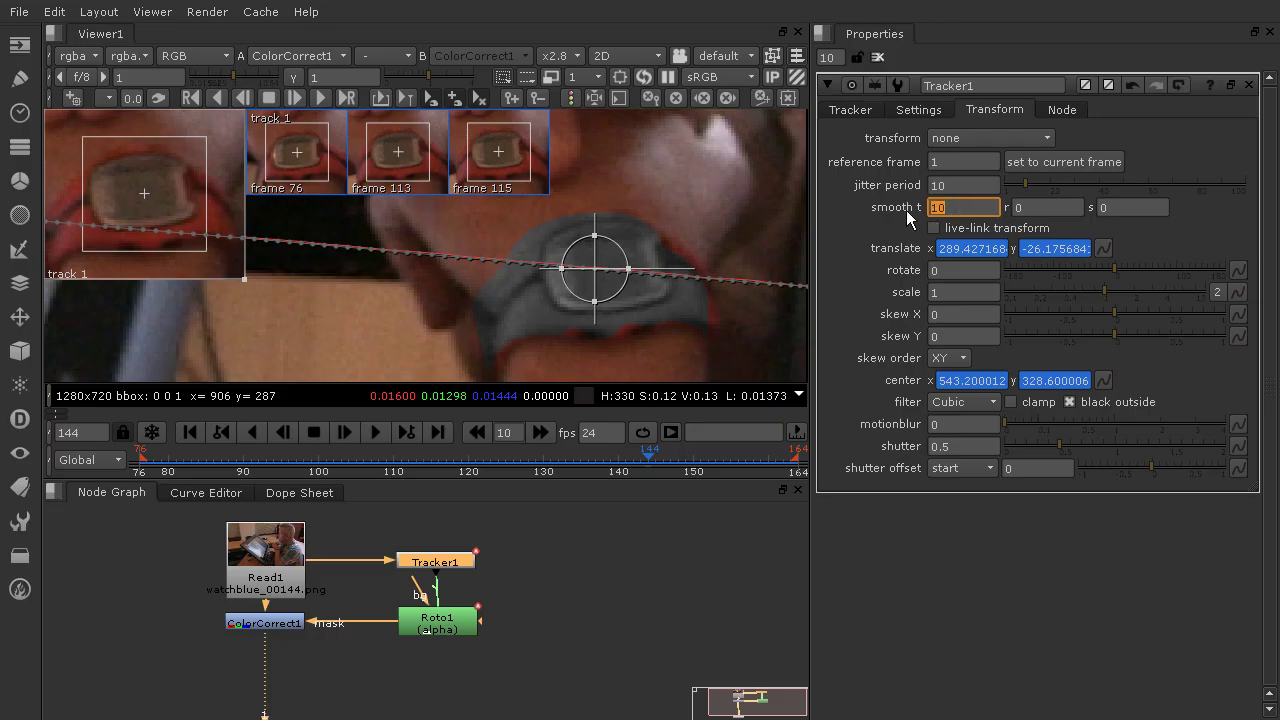
{"action": "type", "text": "1"}
{"action": "key", "text": "Tab"}
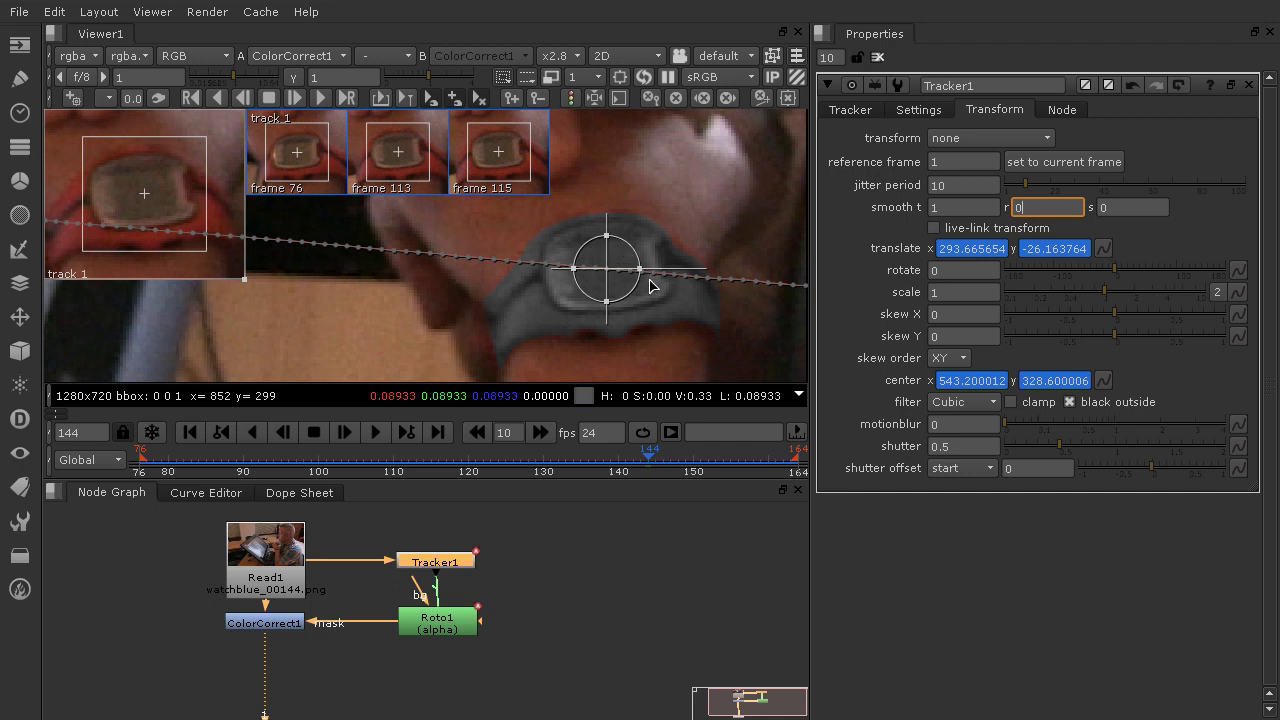
{"action": "scroll", "coordinate": [632, 255], "scroll_direction": "down", "scroll_amount": 3}
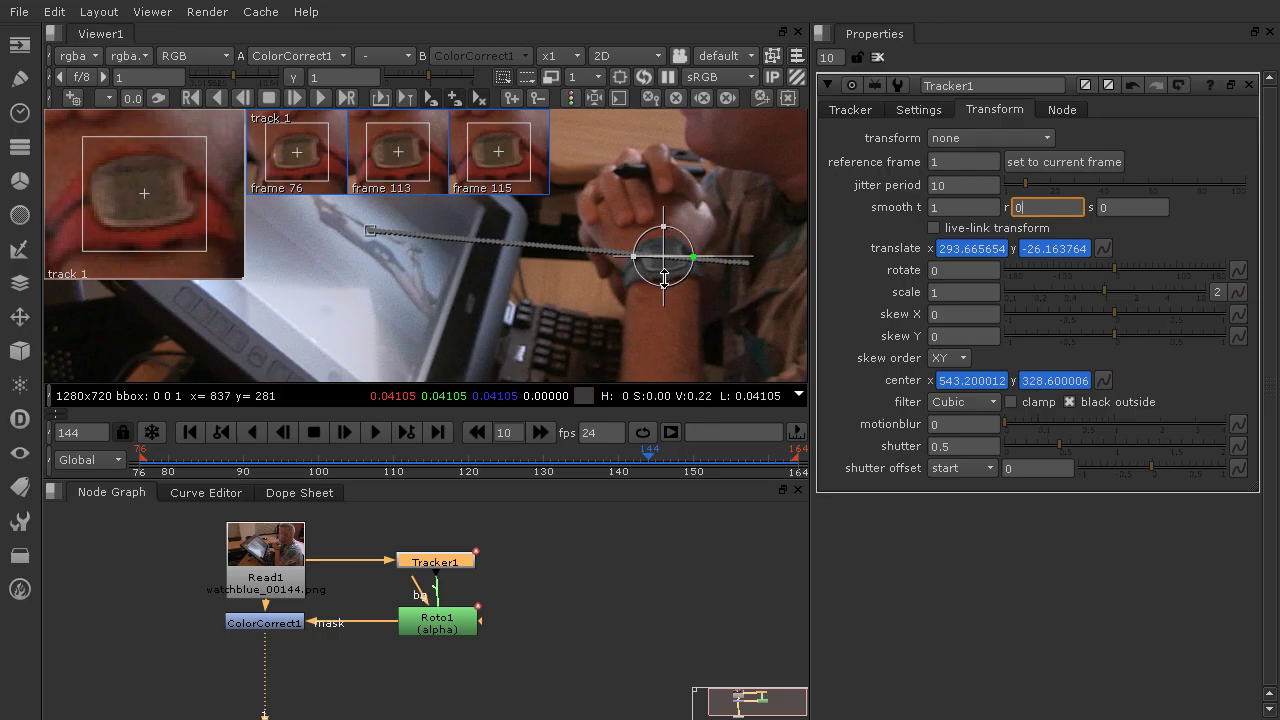
{"action": "scroll", "coordinate": [700, 267], "scroll_direction": "up", "scroll_amount": 2}
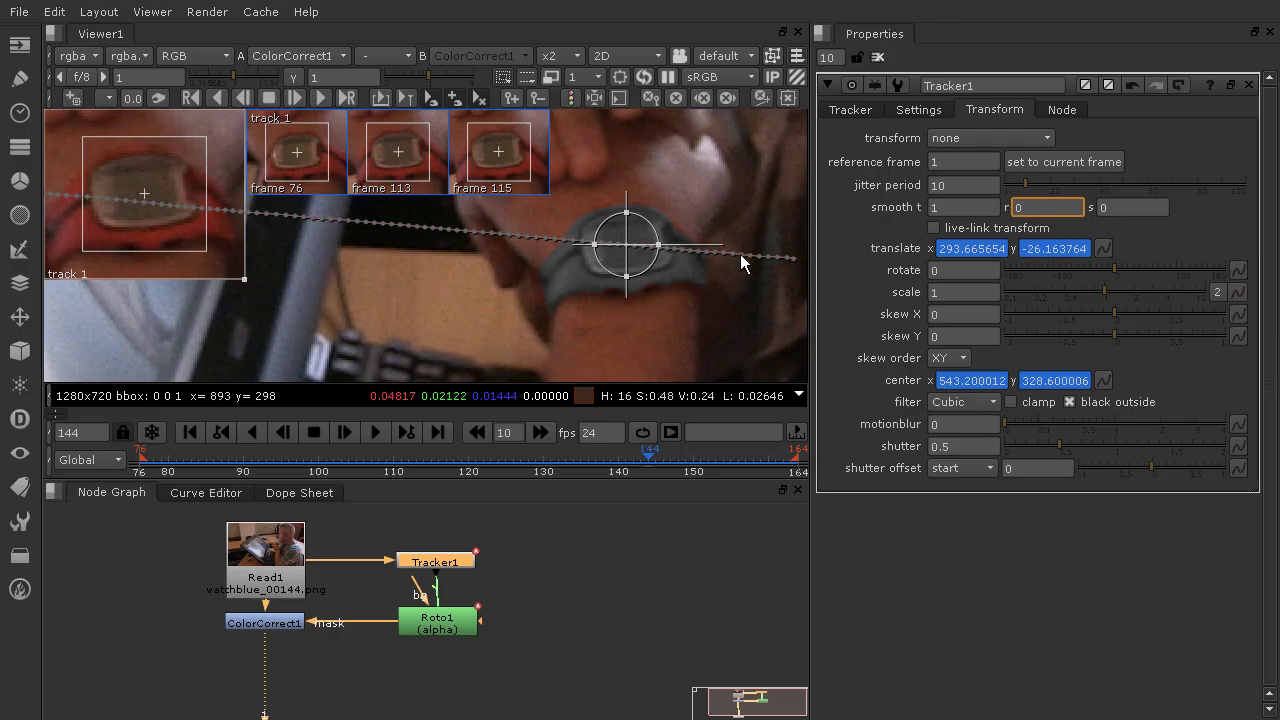
On Tracker1's Settings tab, change the pre-track filter from adjust contrast to median.
{"action": "left_click", "coordinate": [920, 112]}
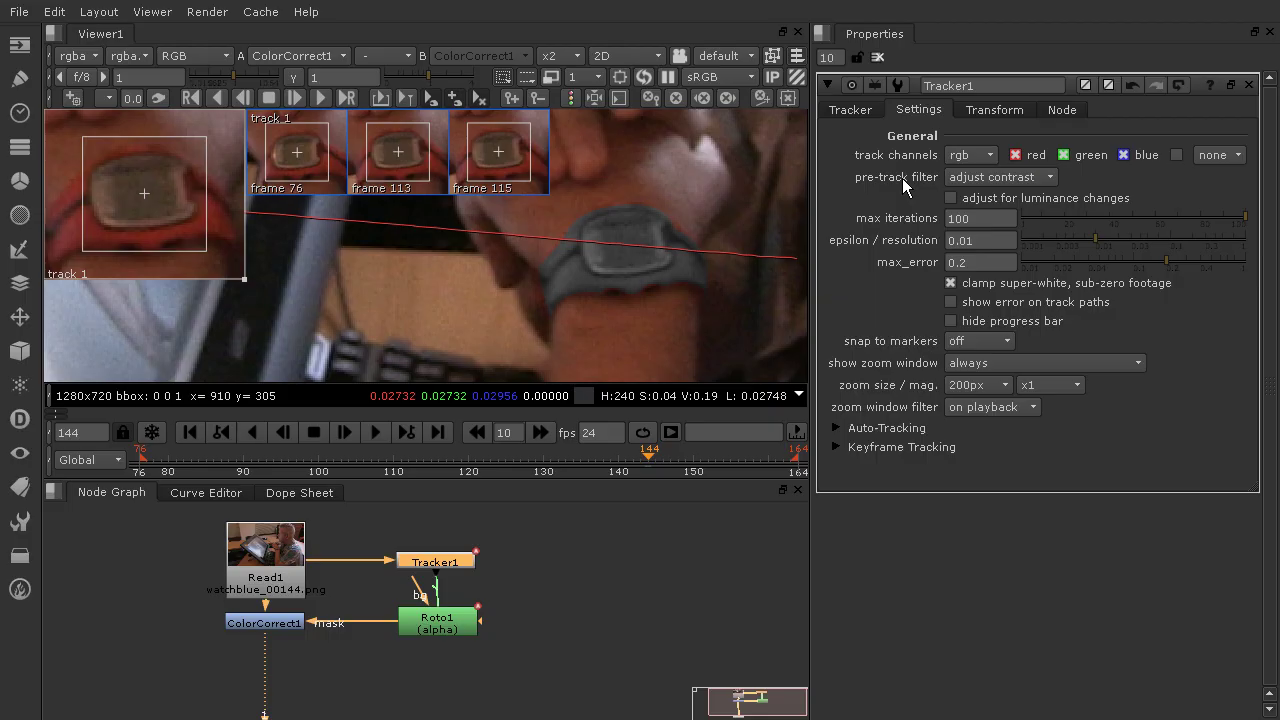
{"action": "left_click", "coordinate": [999, 178]}
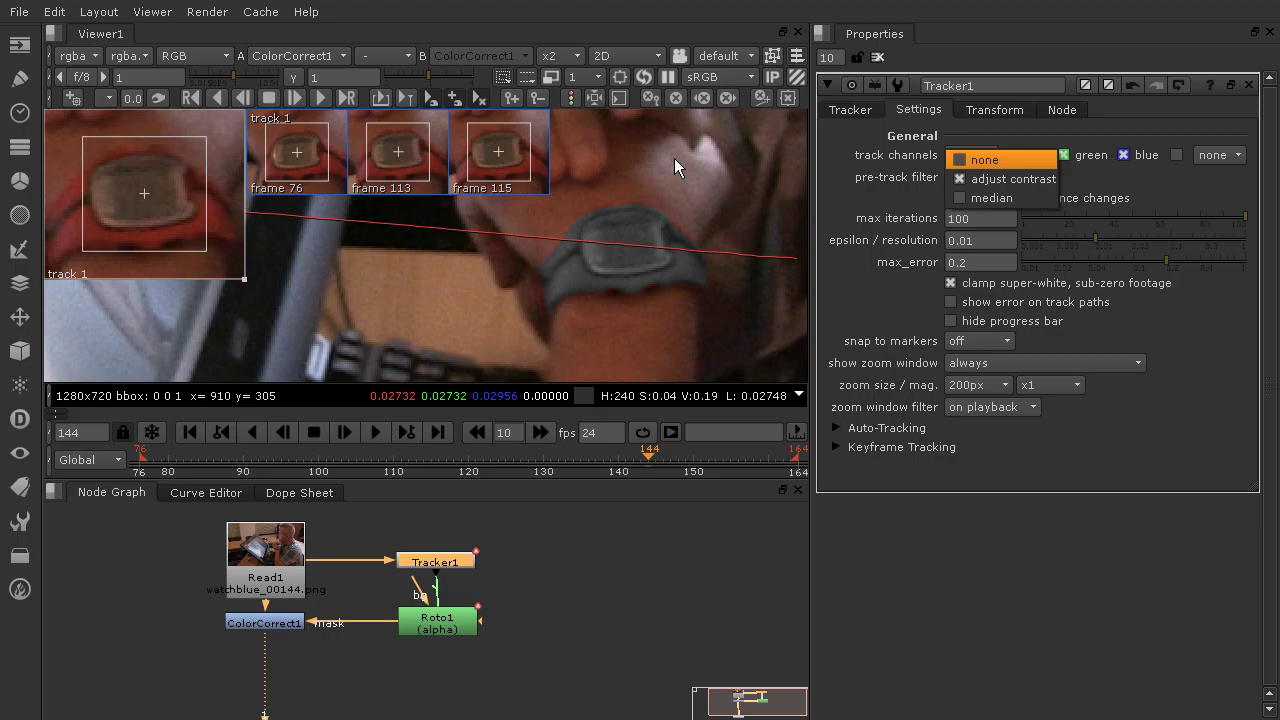
{"action": "left_click", "coordinate": [957, 180]}
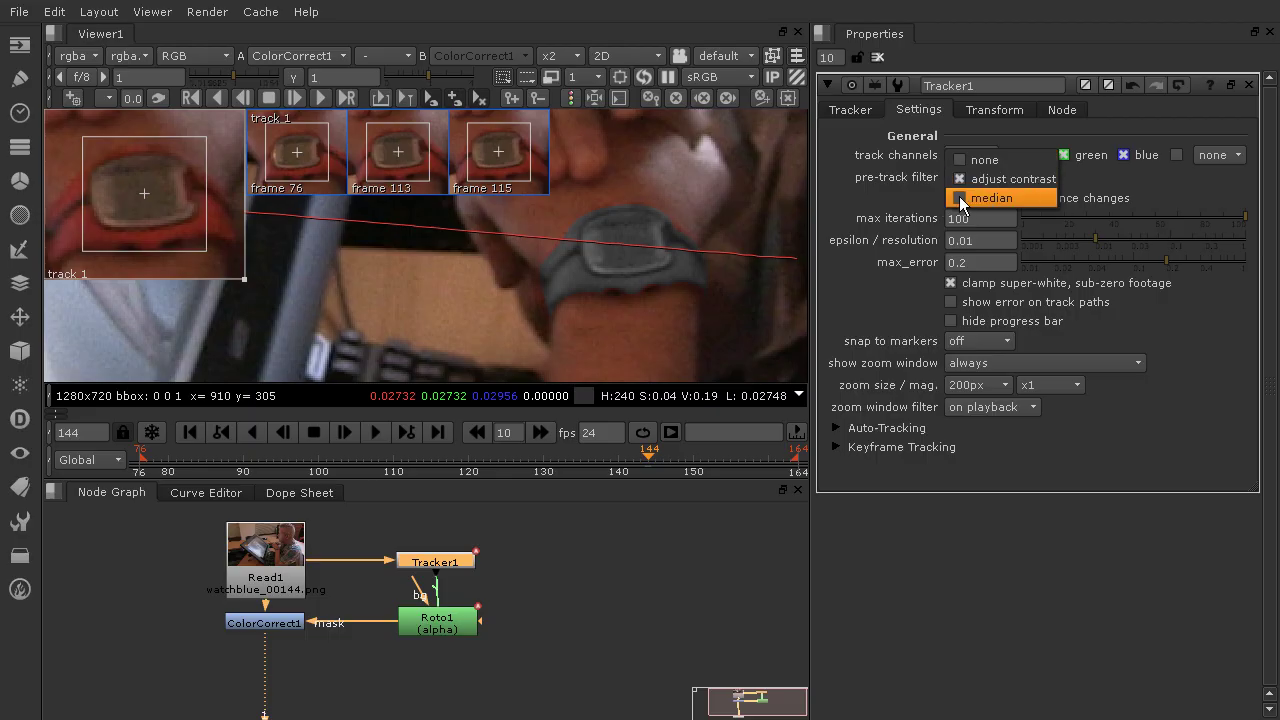
{"action": "left_click", "coordinate": [964, 200]}
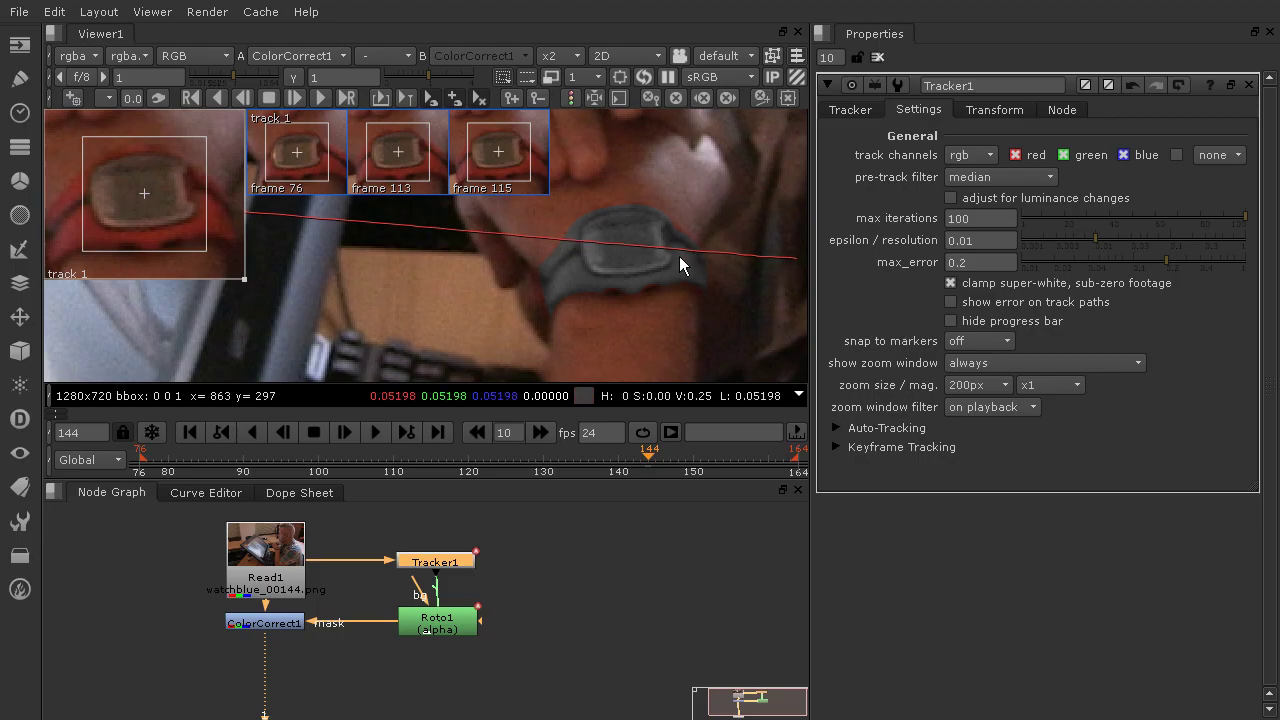
Frame the watch band in the Viewer, then set the pre-track filter back to adjust contrast.
{"action": "scroll", "coordinate": [679, 256], "scroll_direction": "up", "scroll_amount": 5}
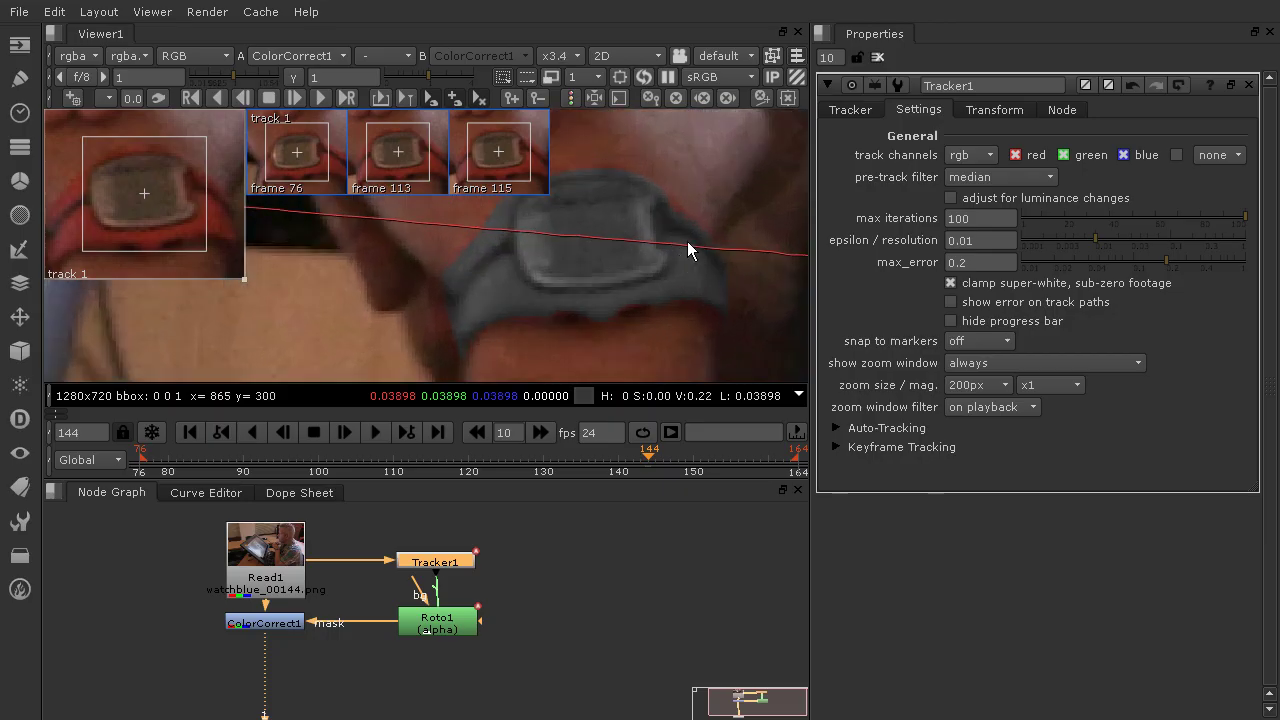
{"action": "middle_click_drag", "start_coordinate": [698, 234], "coordinate": [649, 254]}
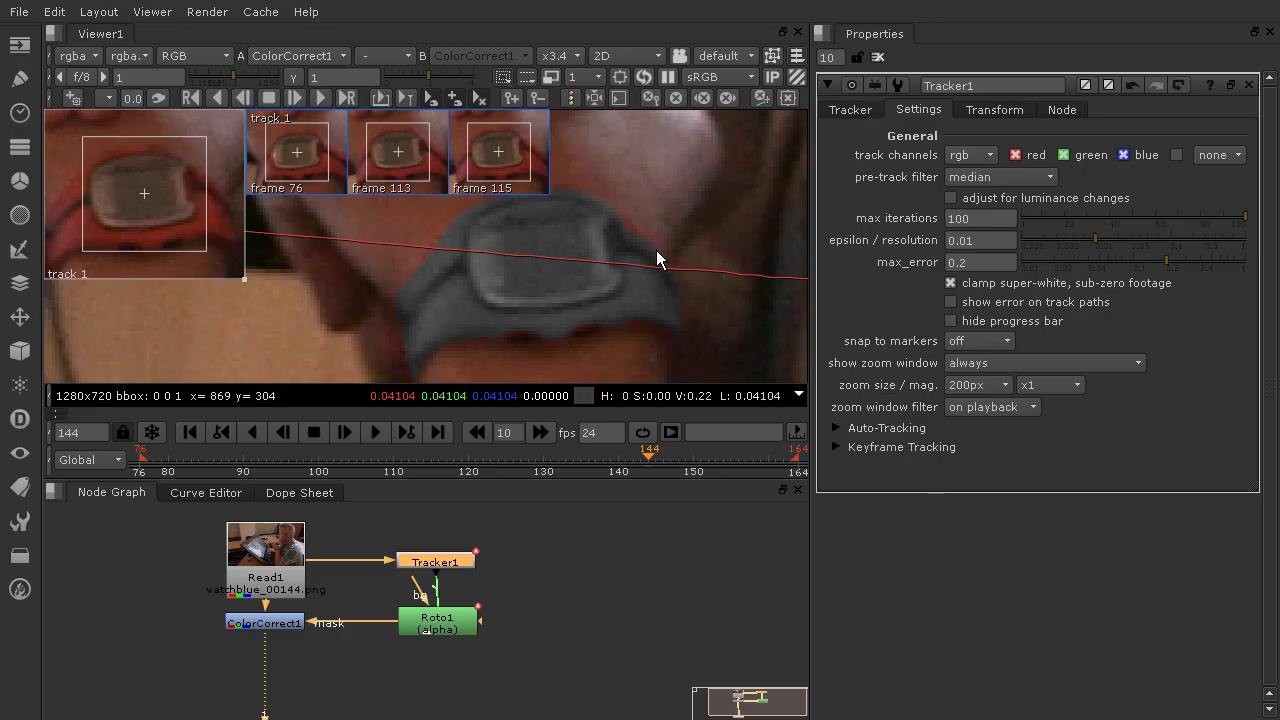
{"action": "left_click", "coordinate": [977, 177]}
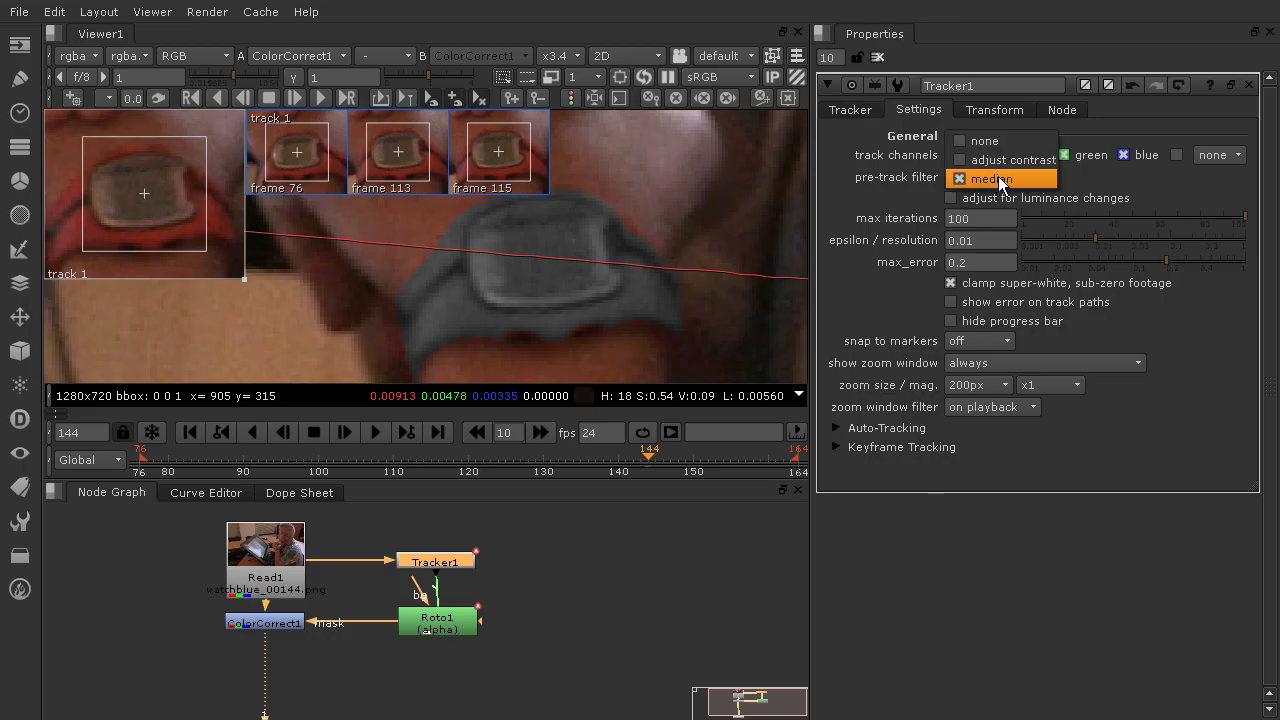
{"action": "left_click", "coordinate": [959, 161]}
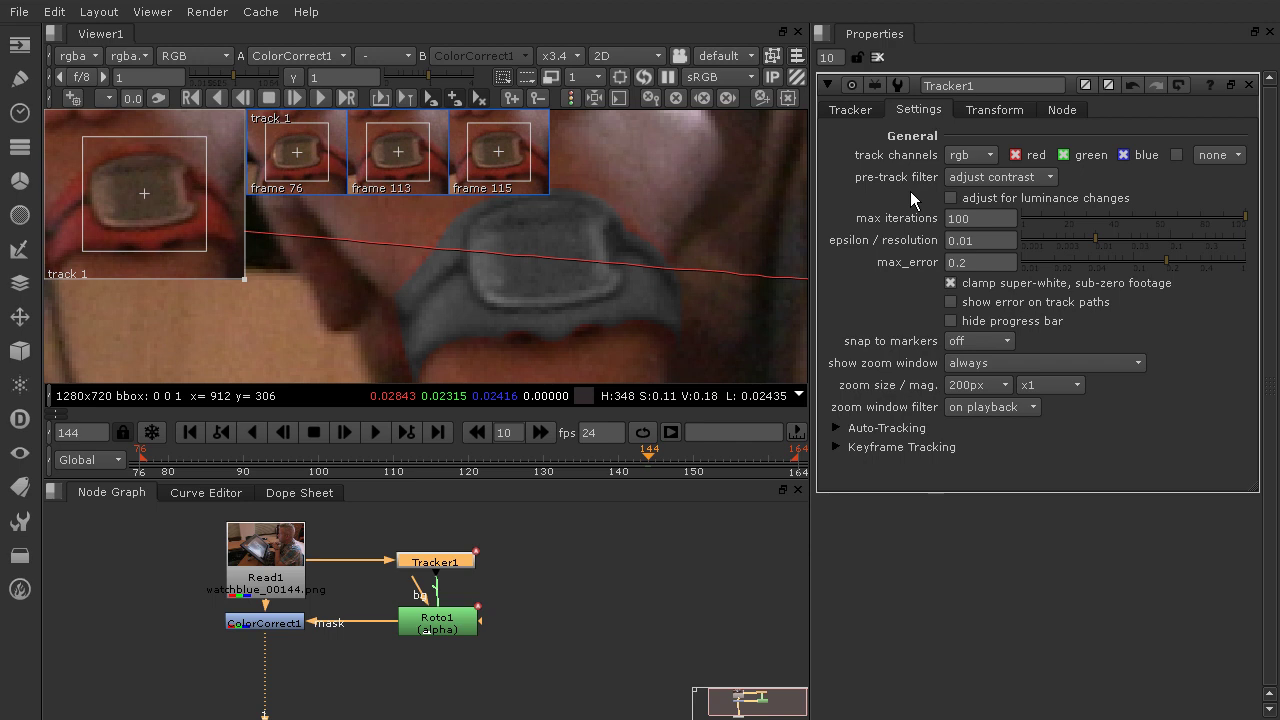
Return to Tracker1's Transform tab (smooth t 1) and zoom in on the tracker widget.
{"action": "left_click", "coordinate": [992, 112]}
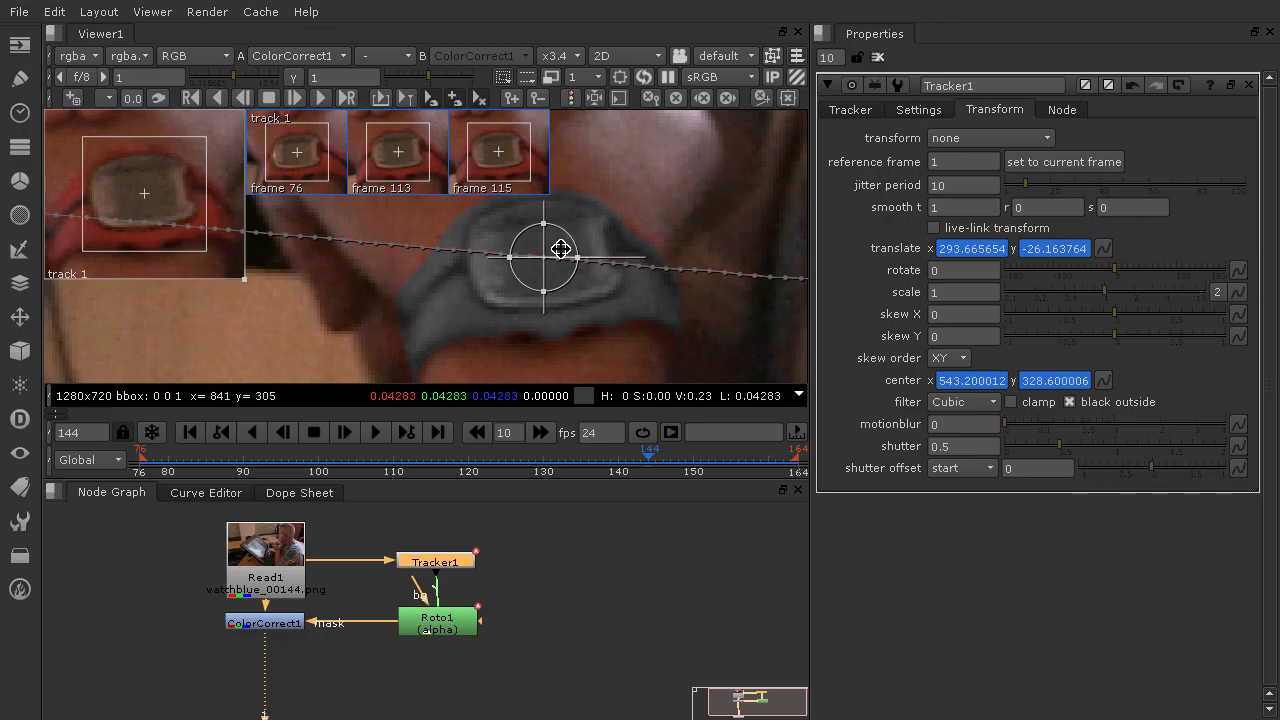
{"action": "scroll", "coordinate": [561, 249], "scroll_direction": "up", "scroll_amount": 3}
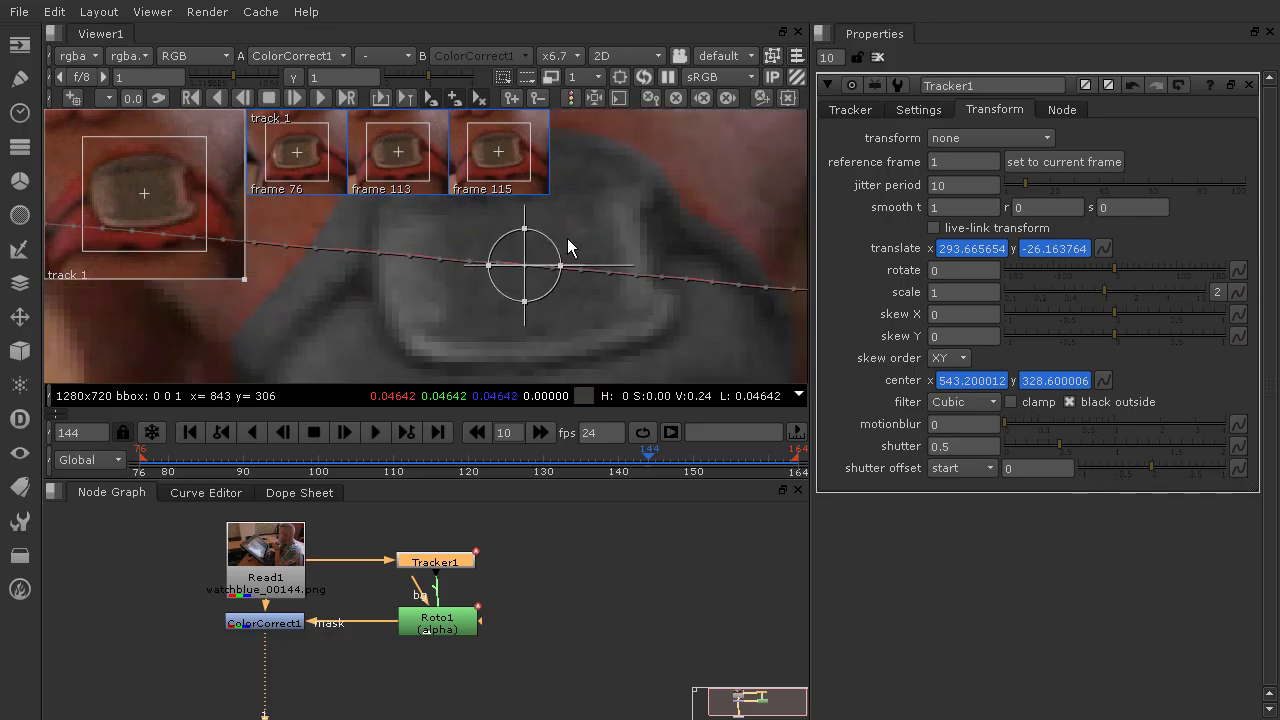